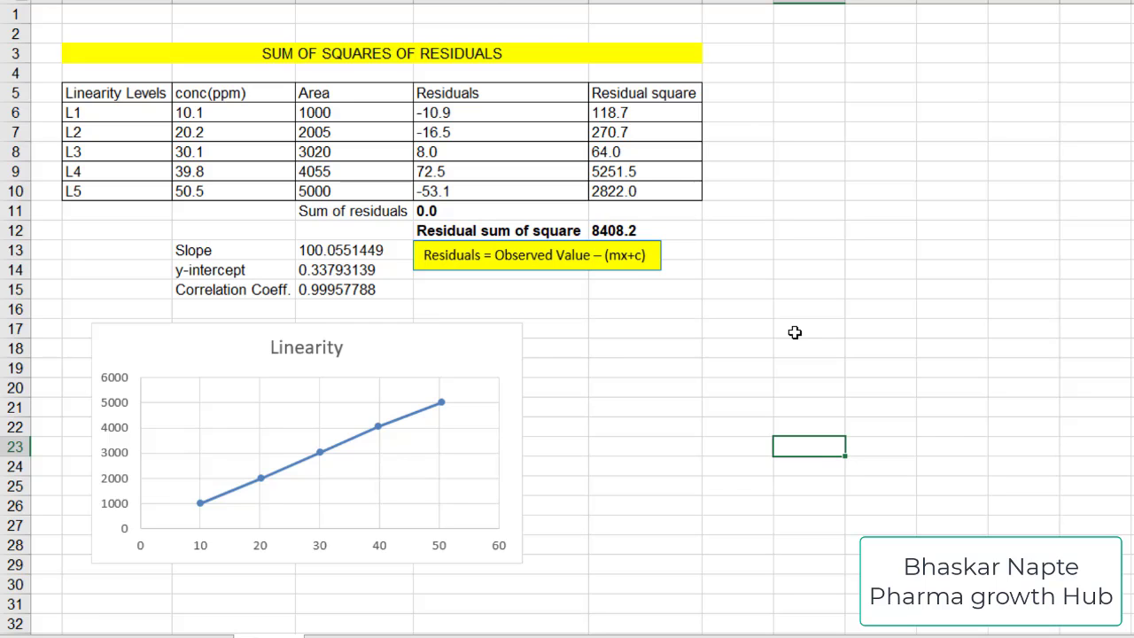
Point out levels L1–L5, concentrations 10.1 to 50.5, Area 1000, residual -10.9 and the residuals formula note.
left_click(104, 111)
left_click(104, 190)
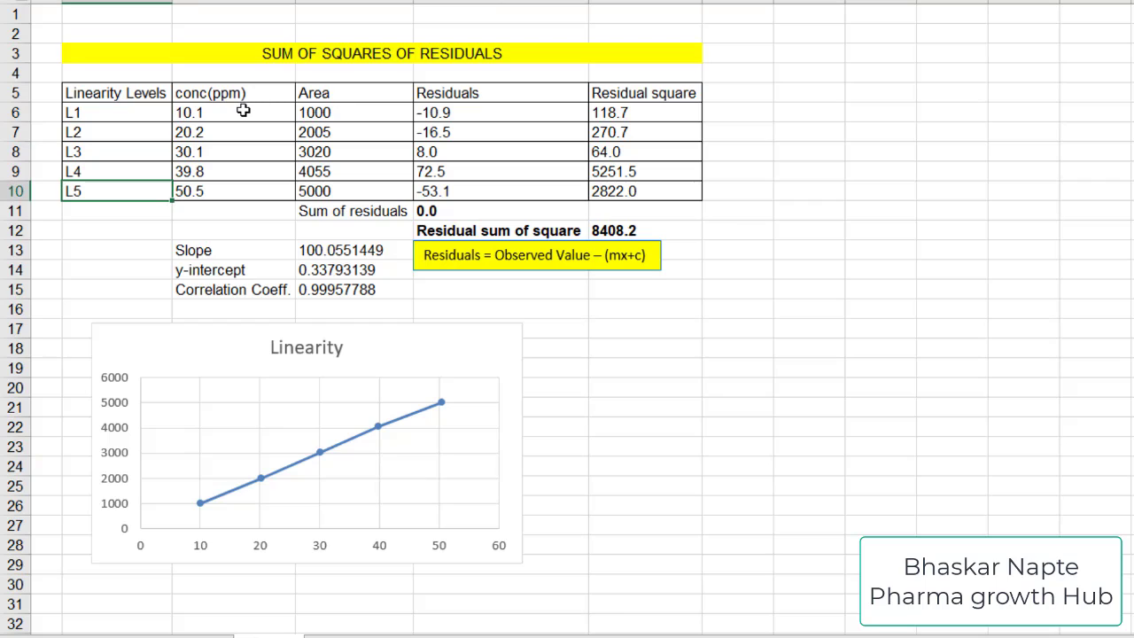
left_click(242, 110)
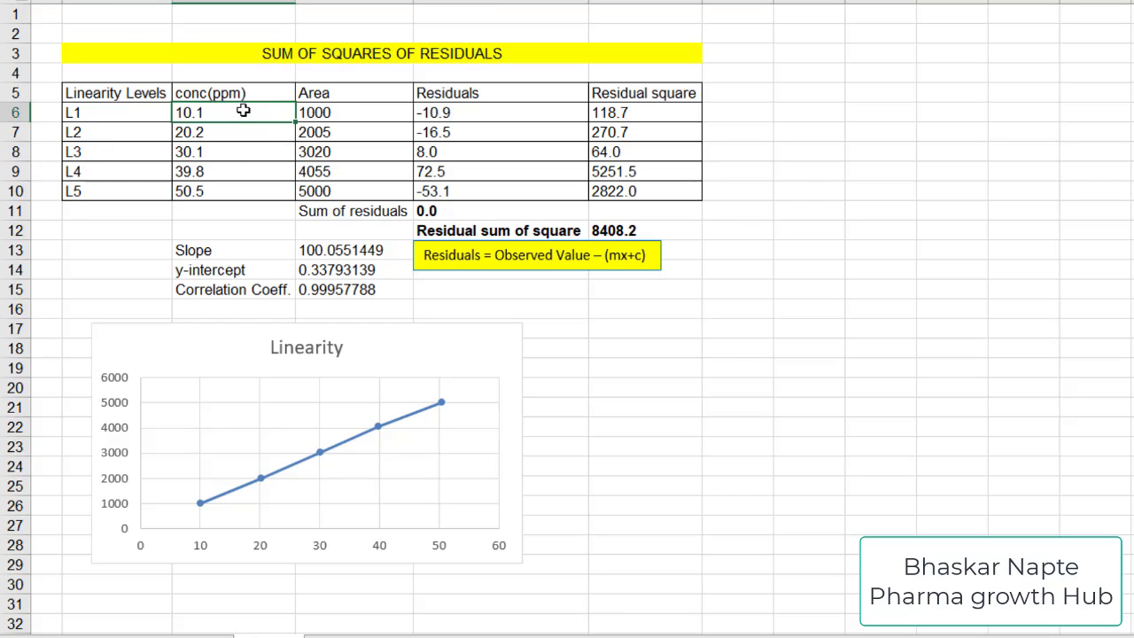
left_click(222, 184)
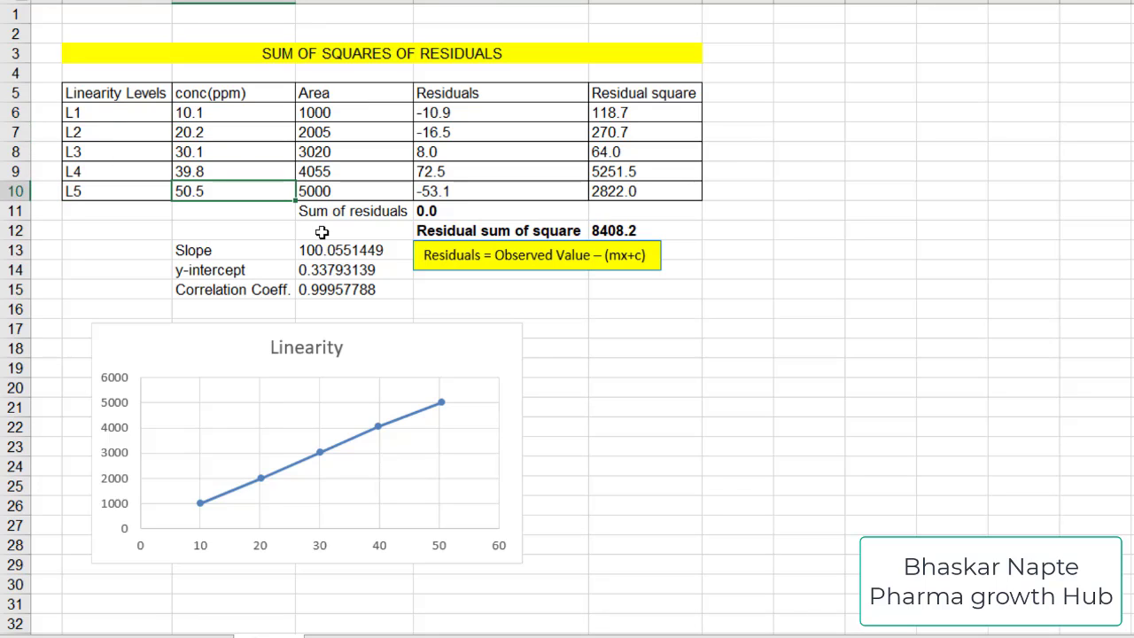
left_click(362, 110)
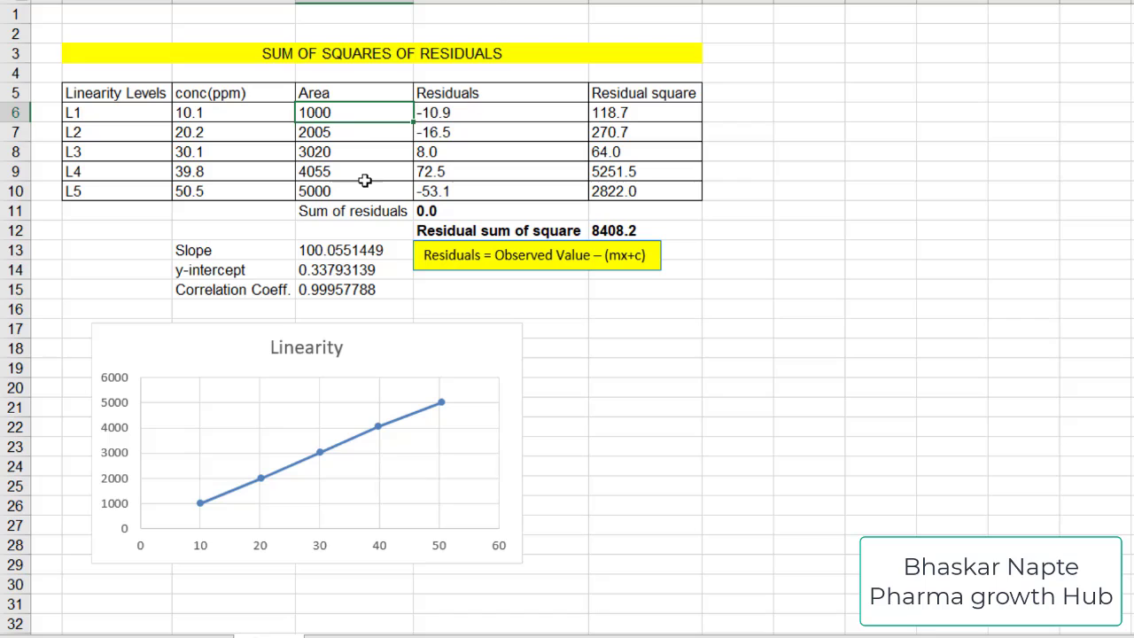
left_click(462, 114)
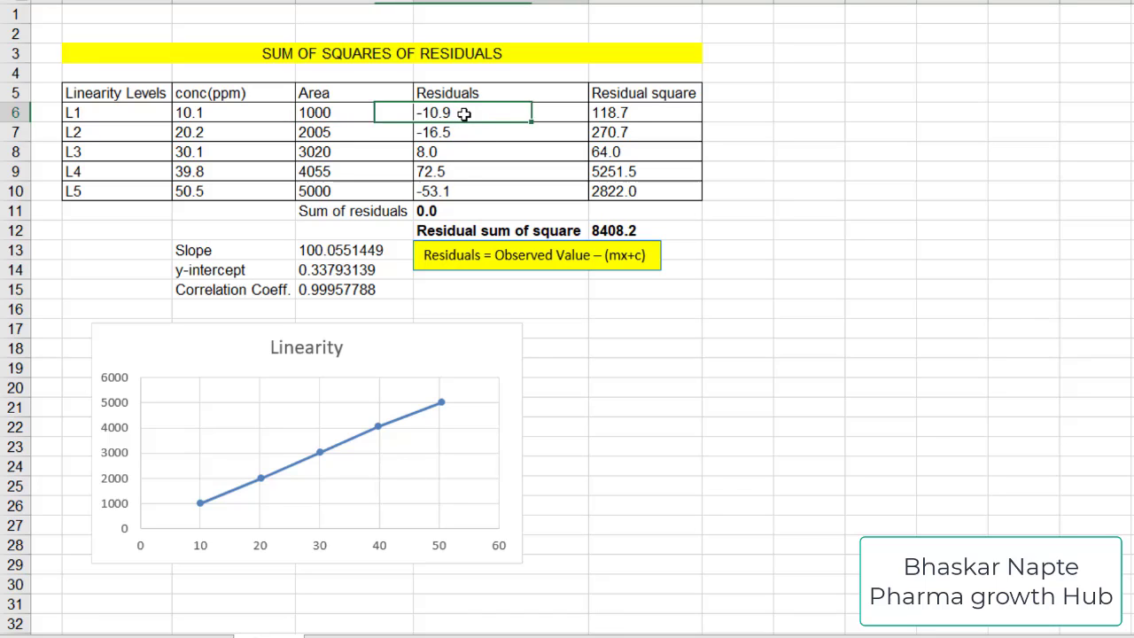
left_click(564, 259)
left_click(619, 303)
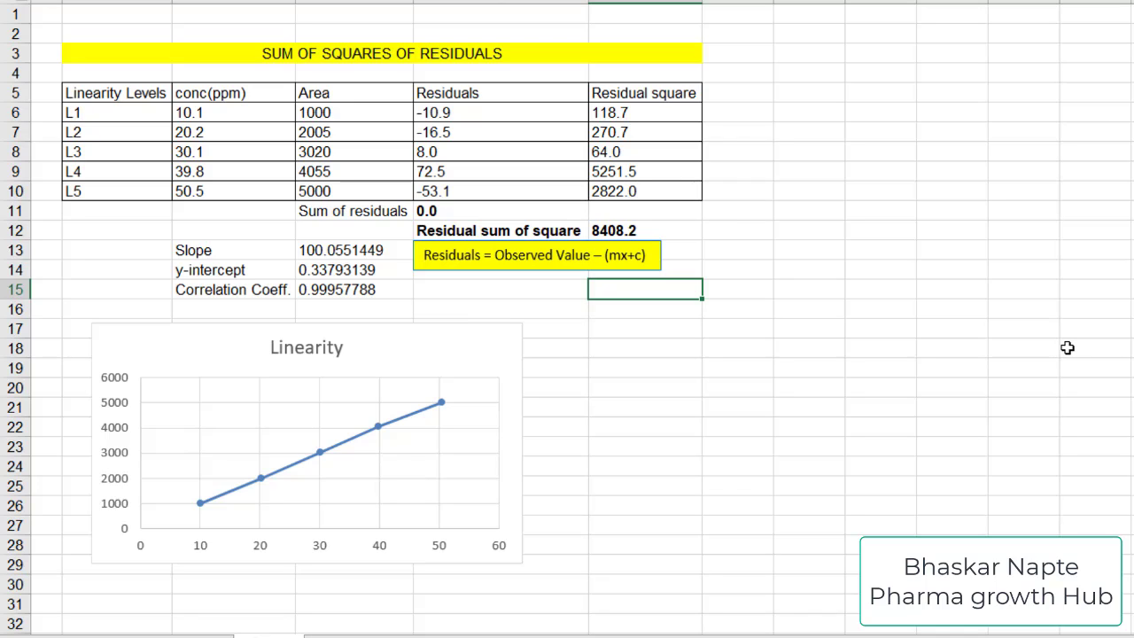
left_click(416, 213)
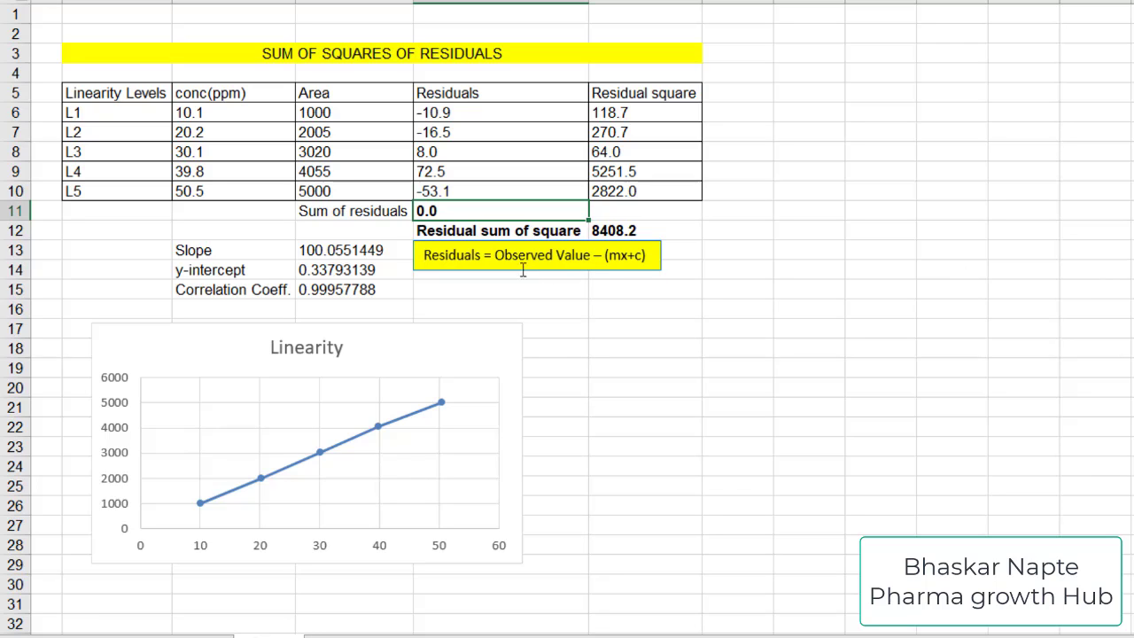
left_click(498, 233)
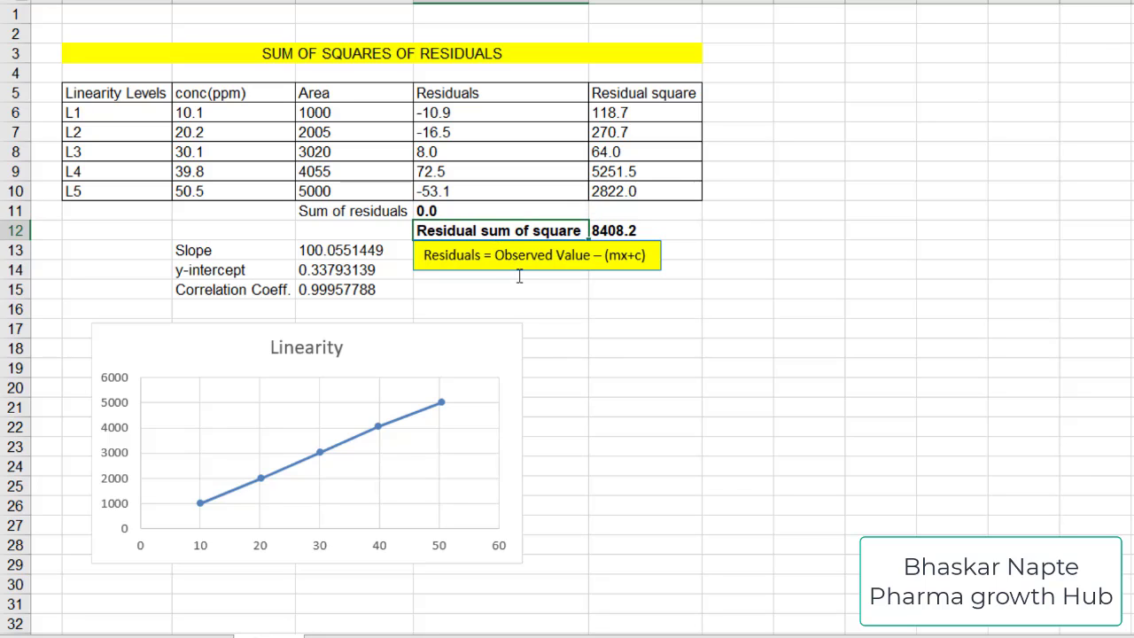
left_click(666, 92)
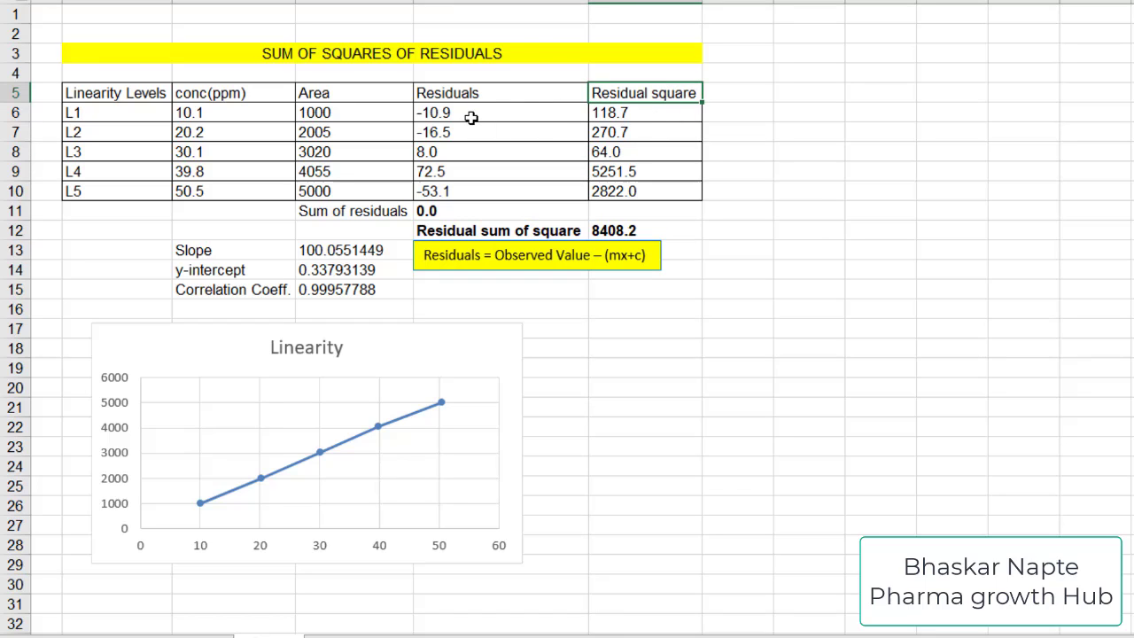
left_click(468, 114)
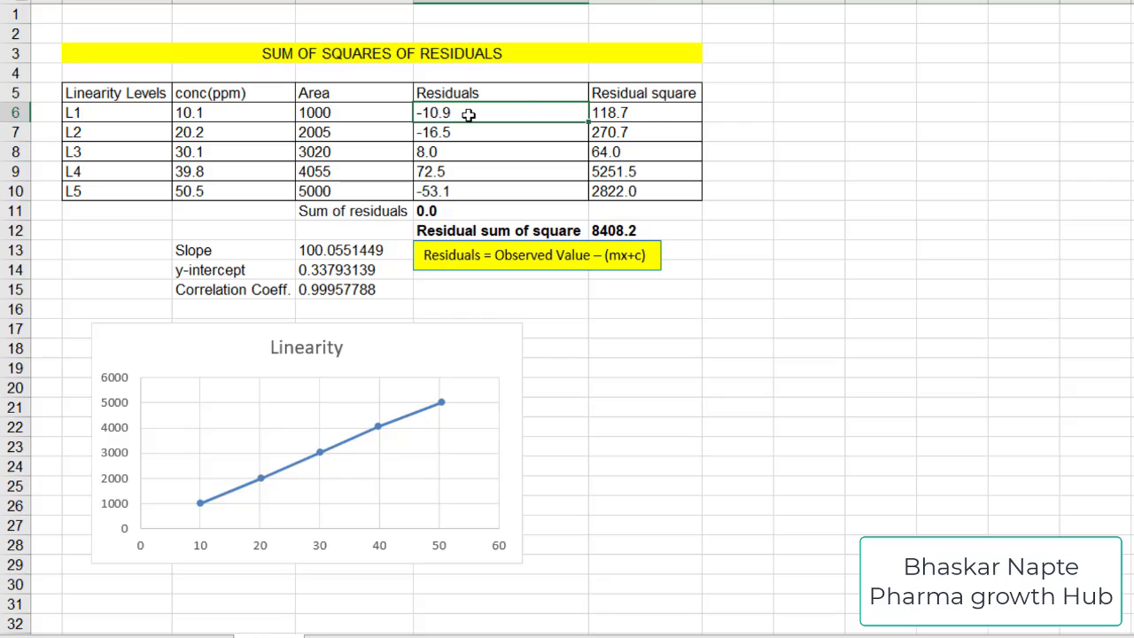
left_click(665, 114)
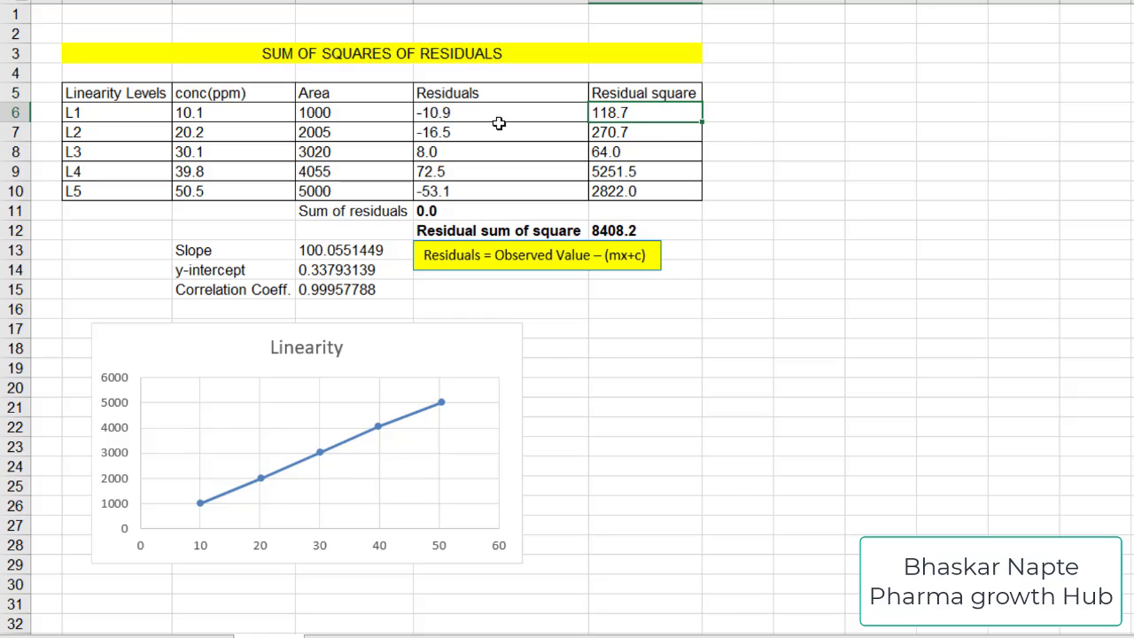
left_click(466, 131)
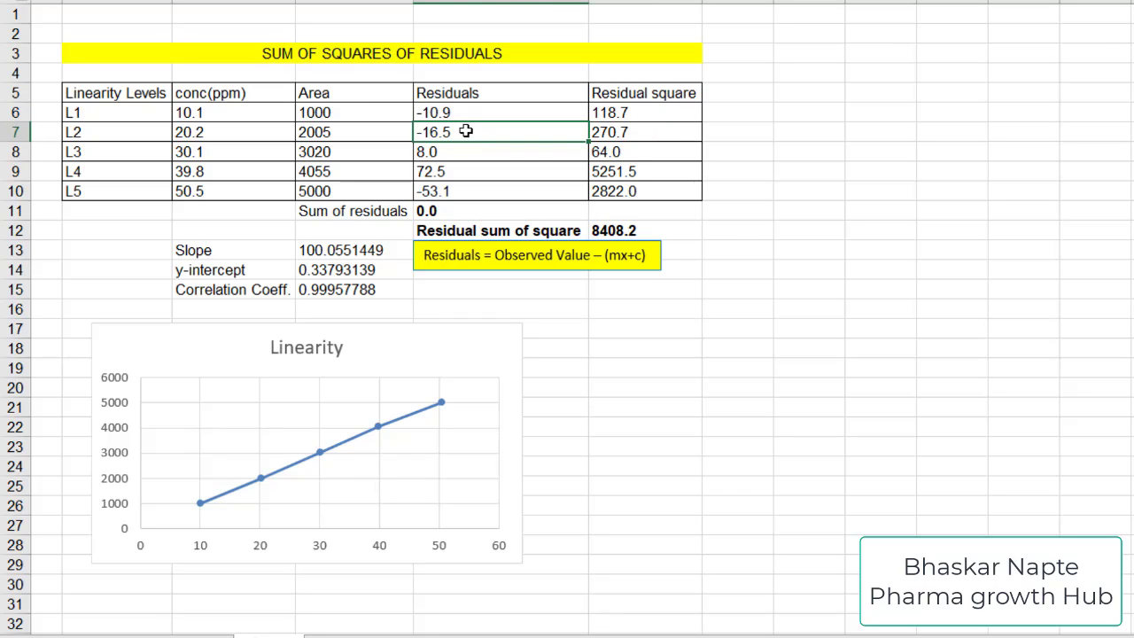
left_click(631, 132)
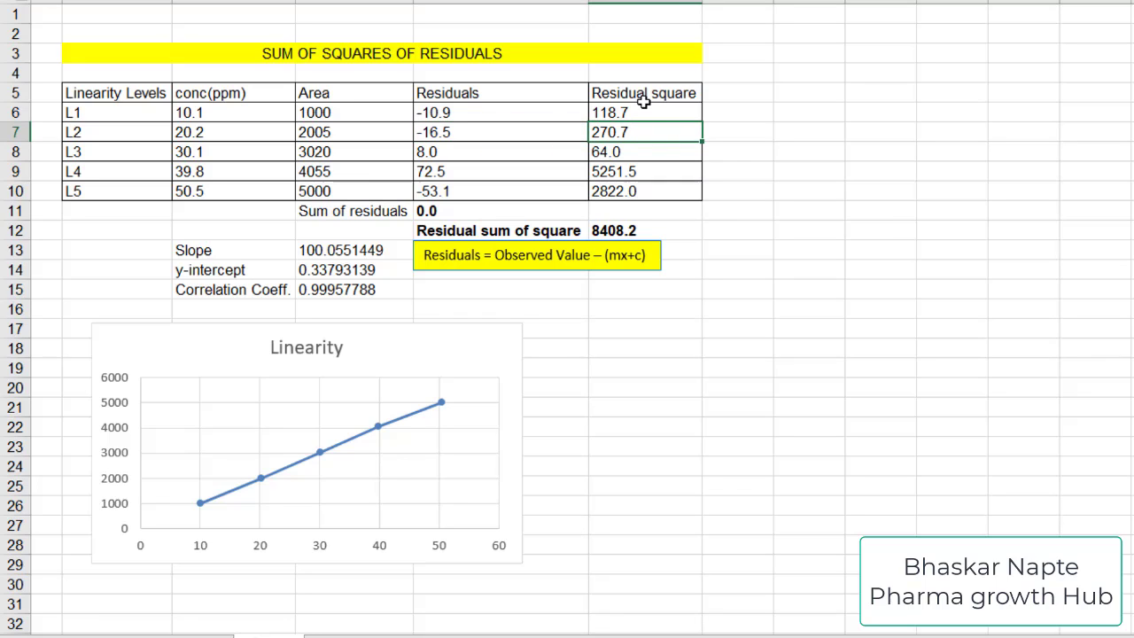
mouse_move(656, 93)
left_mouse_down()
mouse_move(643, 107)
mouse_move(648, 167)
mouse_move(673, 191)
left_mouse_up()
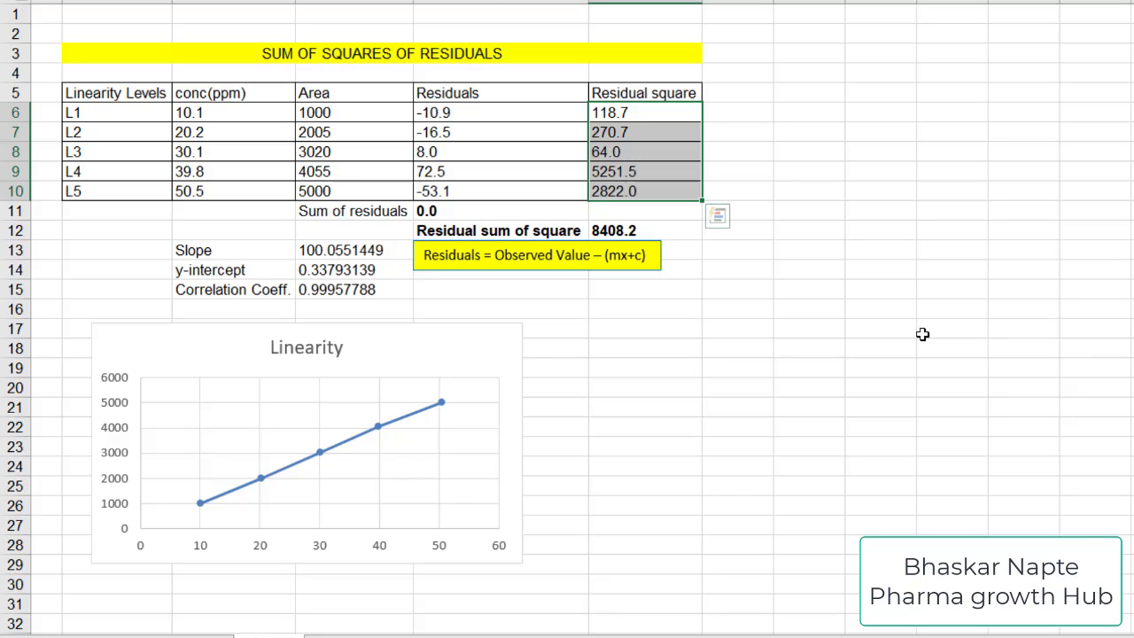
left_click(623, 234)
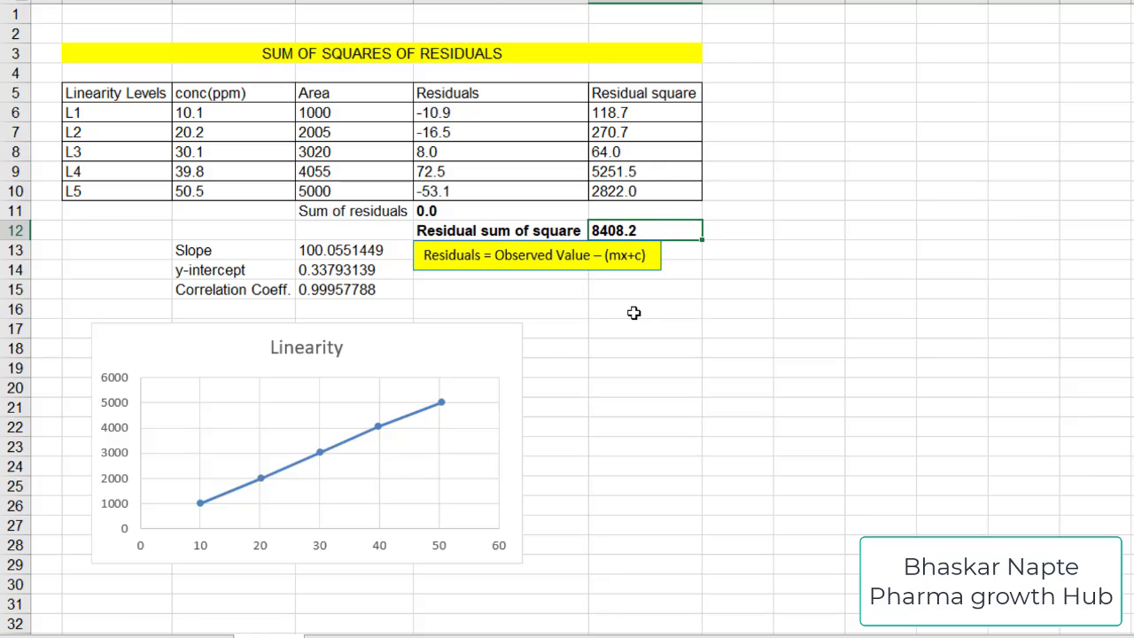
left_click(494, 211)
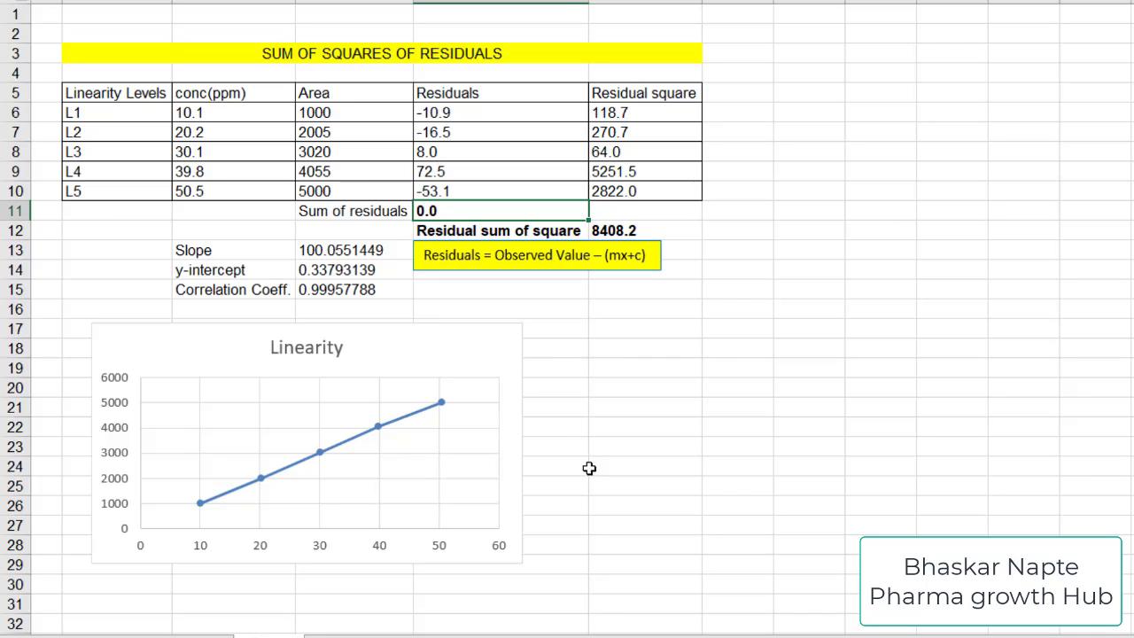
left_click(352, 254)
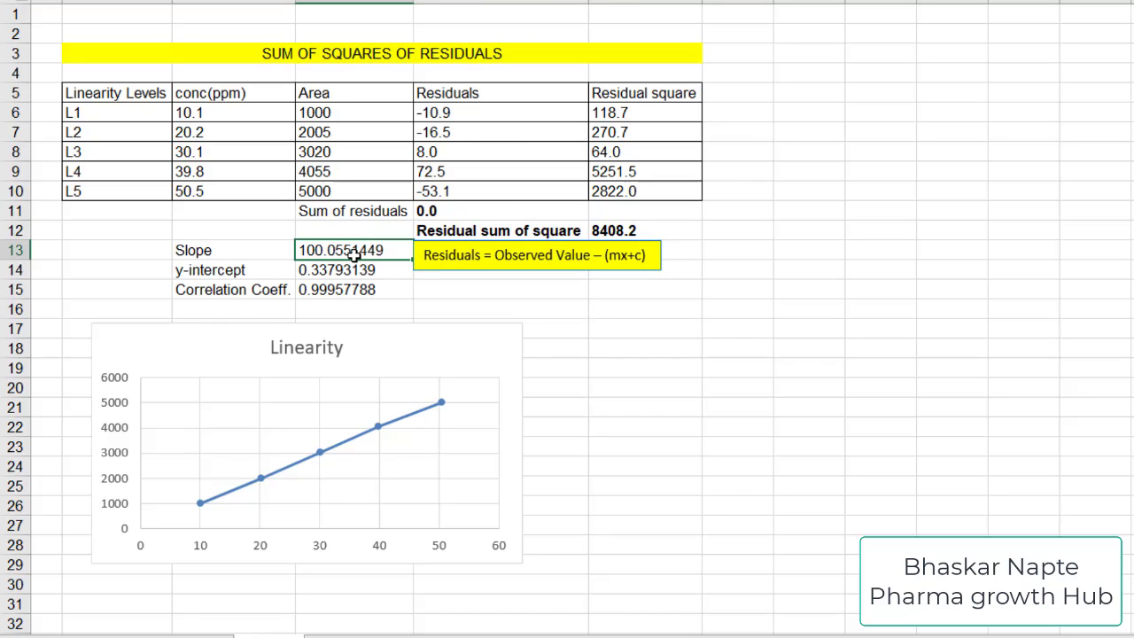
left_click(352, 270)
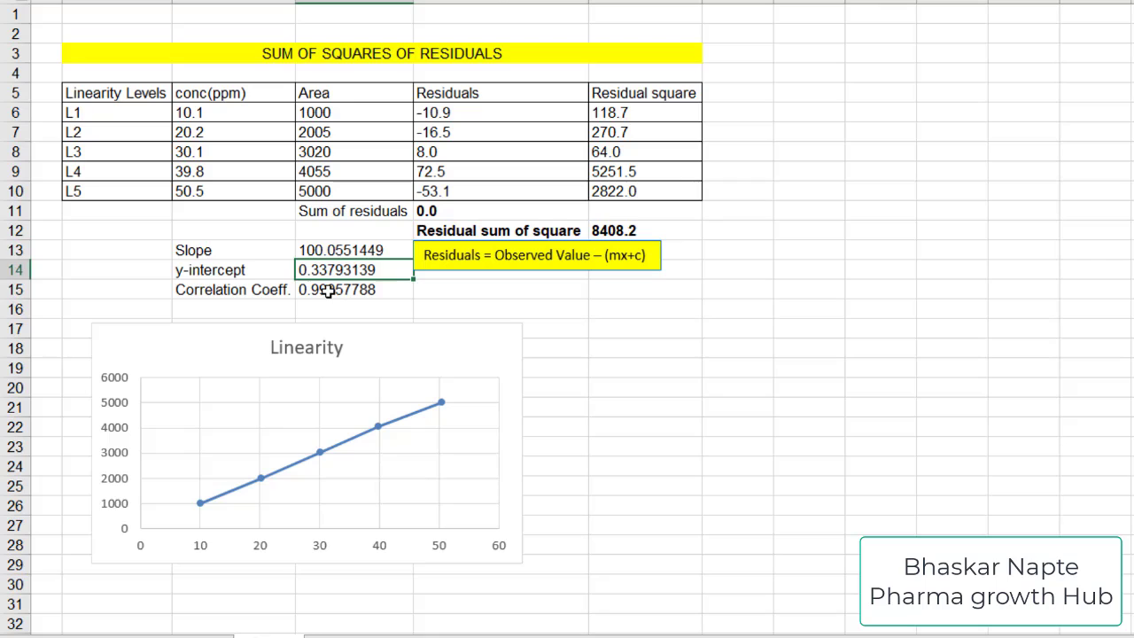
left_click(329, 289)
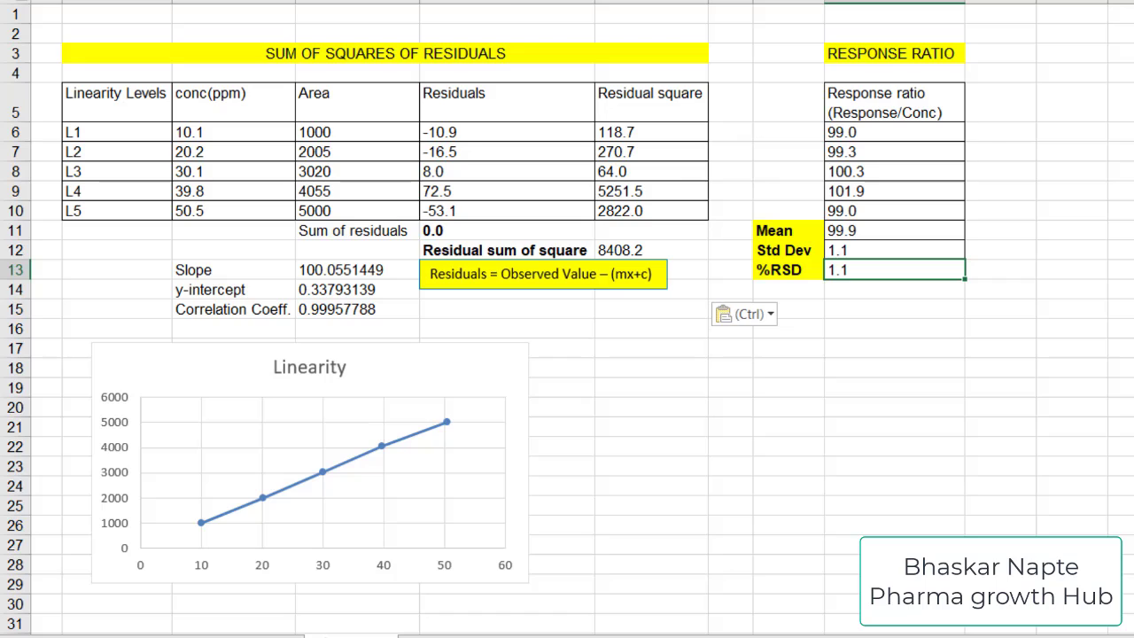
Point out the RESPONSE RATIO heading and its response ratio column header.
left_click(938, 53)
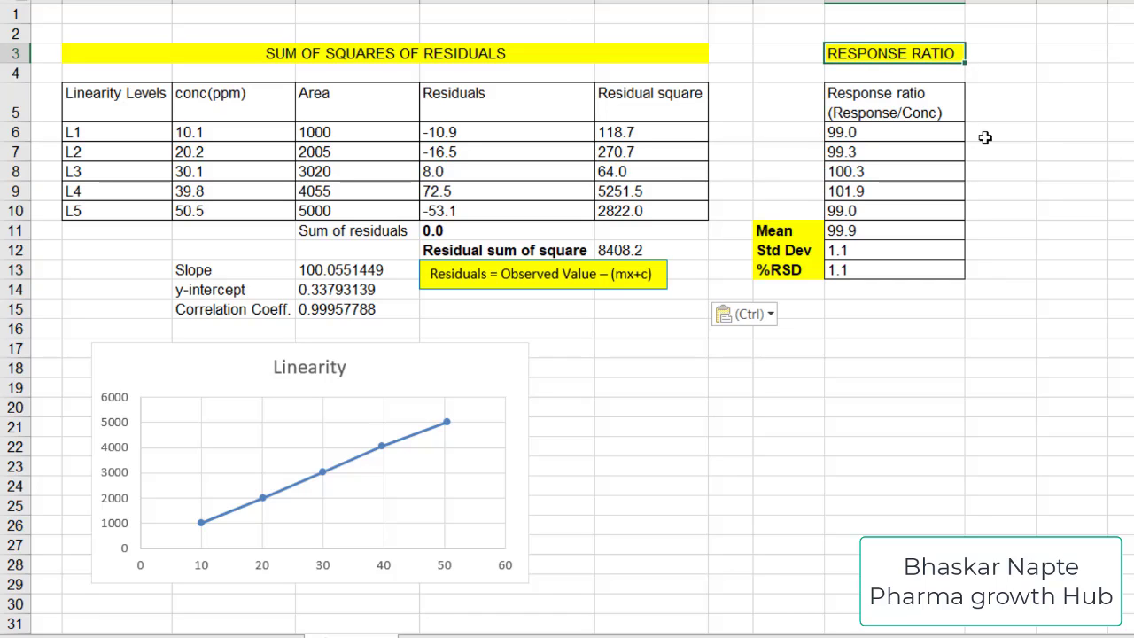
left_click(907, 102)
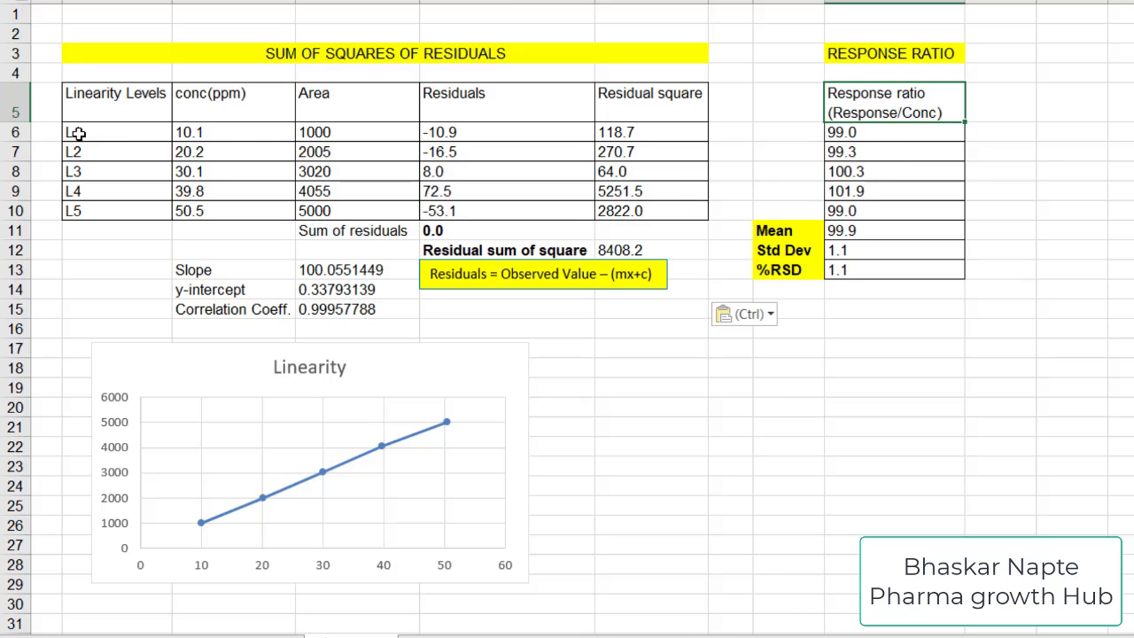
Copy the Linearity Levels header and L1–L5 labels into H5 beside the response ratios.
left_click_drag(78, 134, 85, 202)
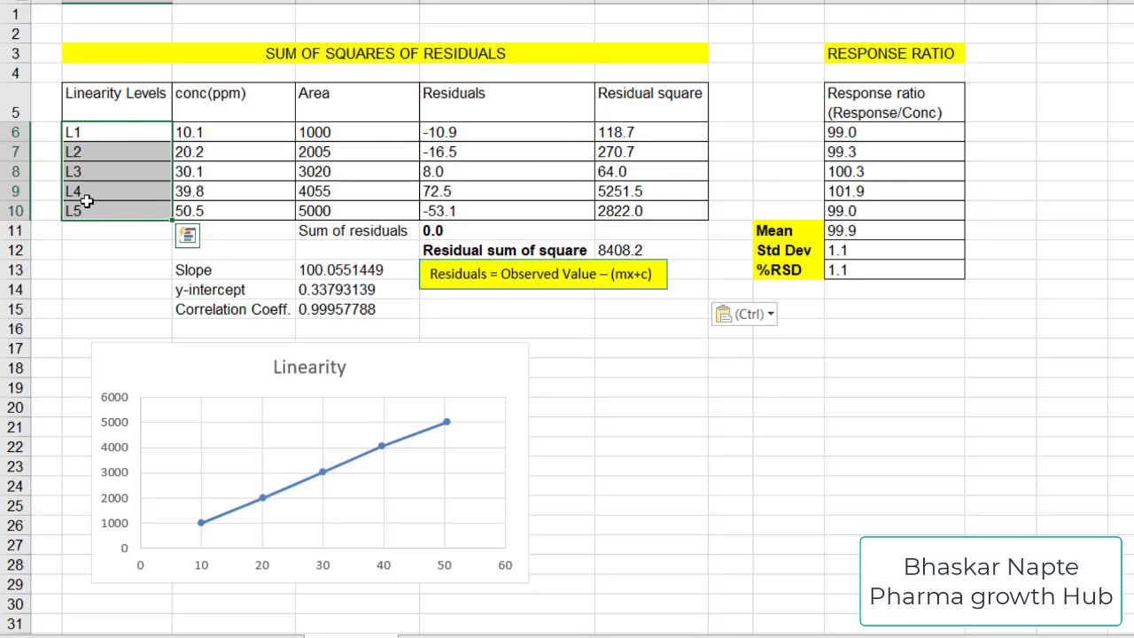
key("ctrl+c")
left_click(103, 106)
left_click_drag(103, 104, 94, 216)
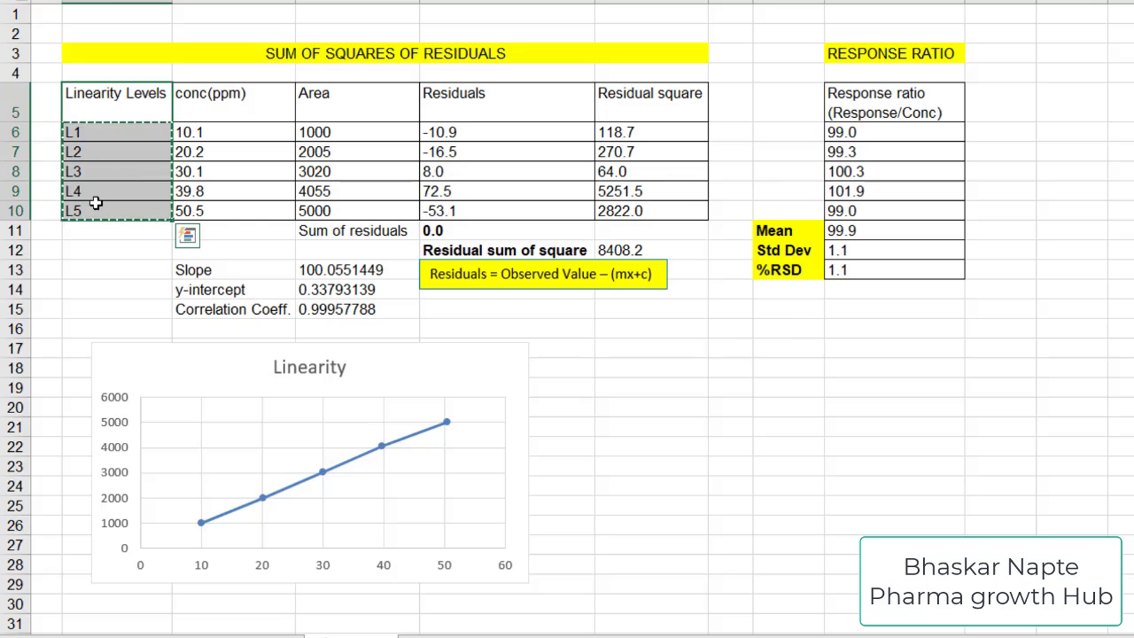
key("ctrl+c")
left_click(793, 95)
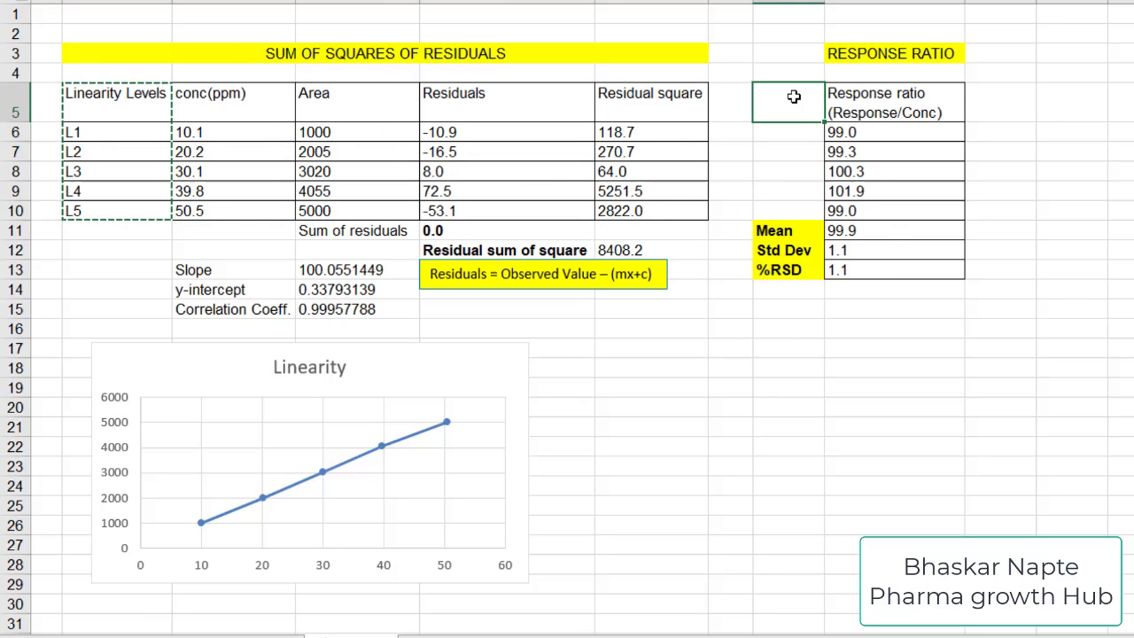
key("ctrl+v")
left_click(875, 409)
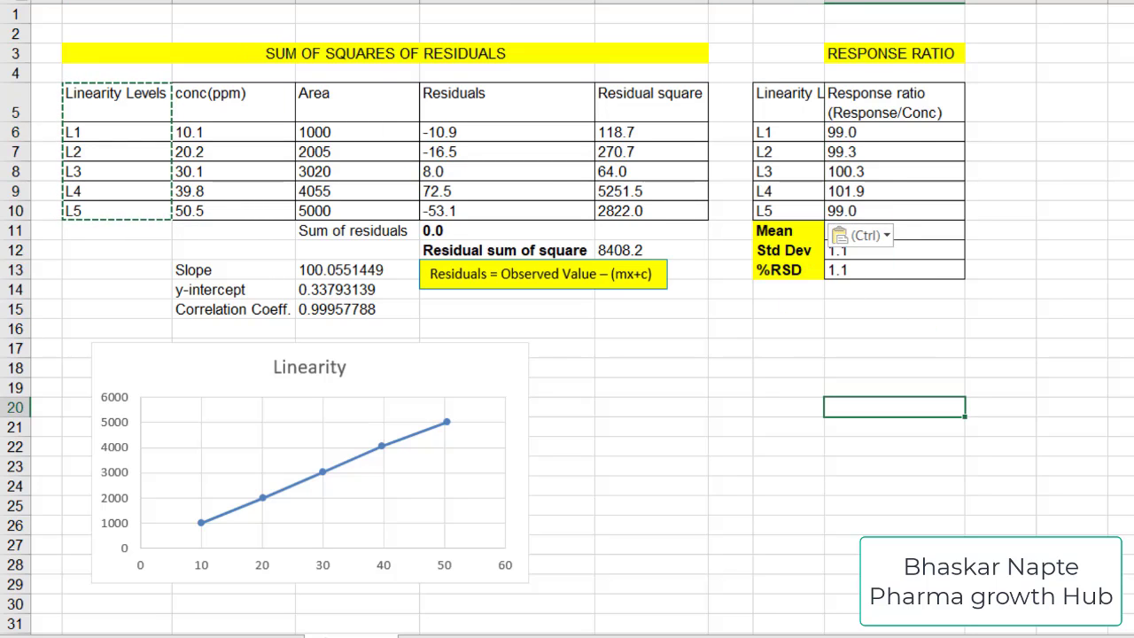
Edit the pasted Linearity Levels header, undoing the accidental deletion of the Response ratio heading.
left_click(828, 96)
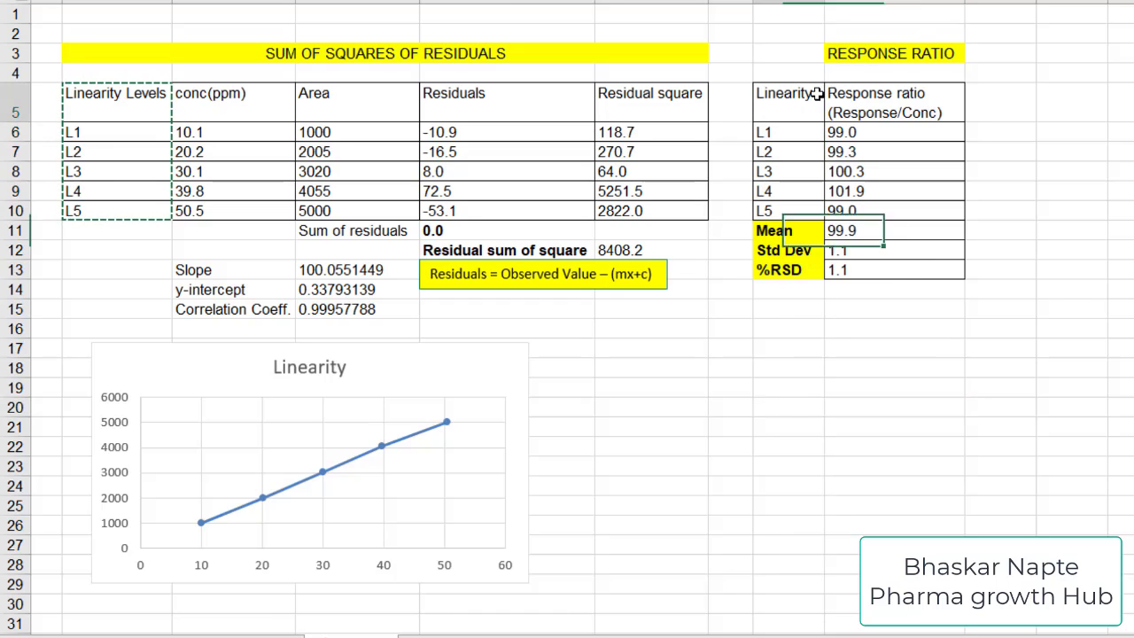
key("Delete")
key("Left")
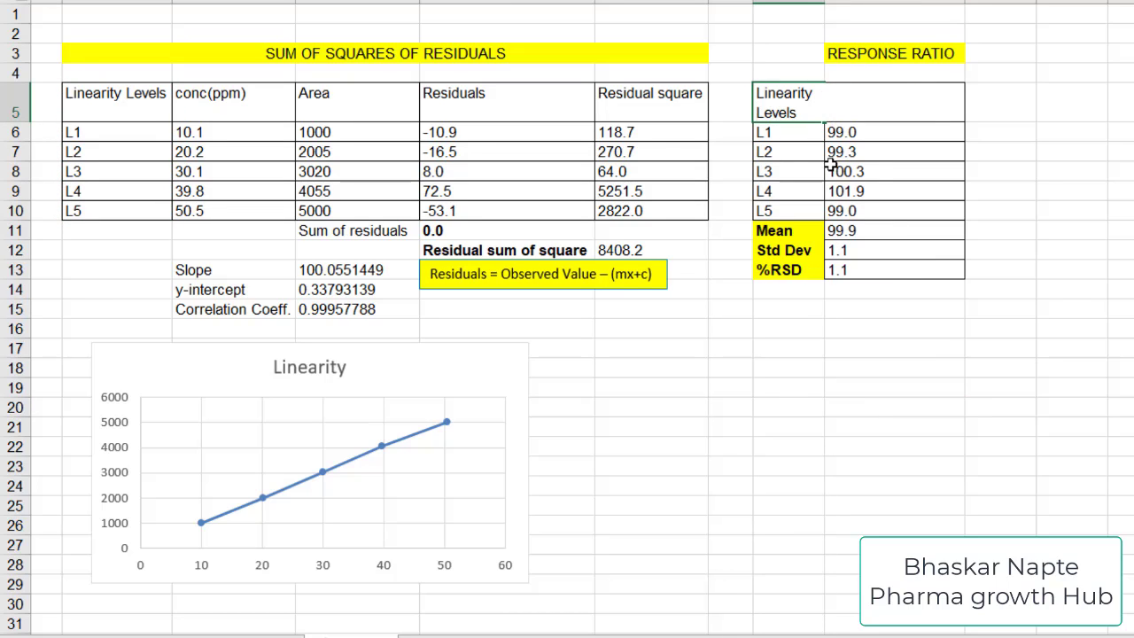
key("ctrl+z")
left_click(885, 348)
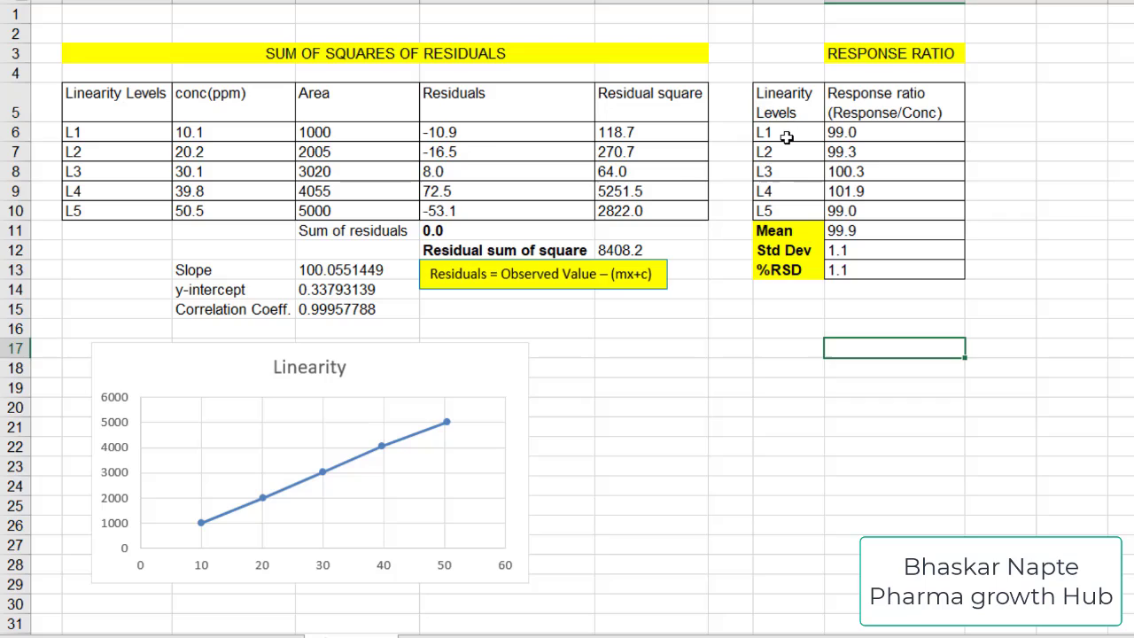
left_click(789, 139)
left_click(902, 134)
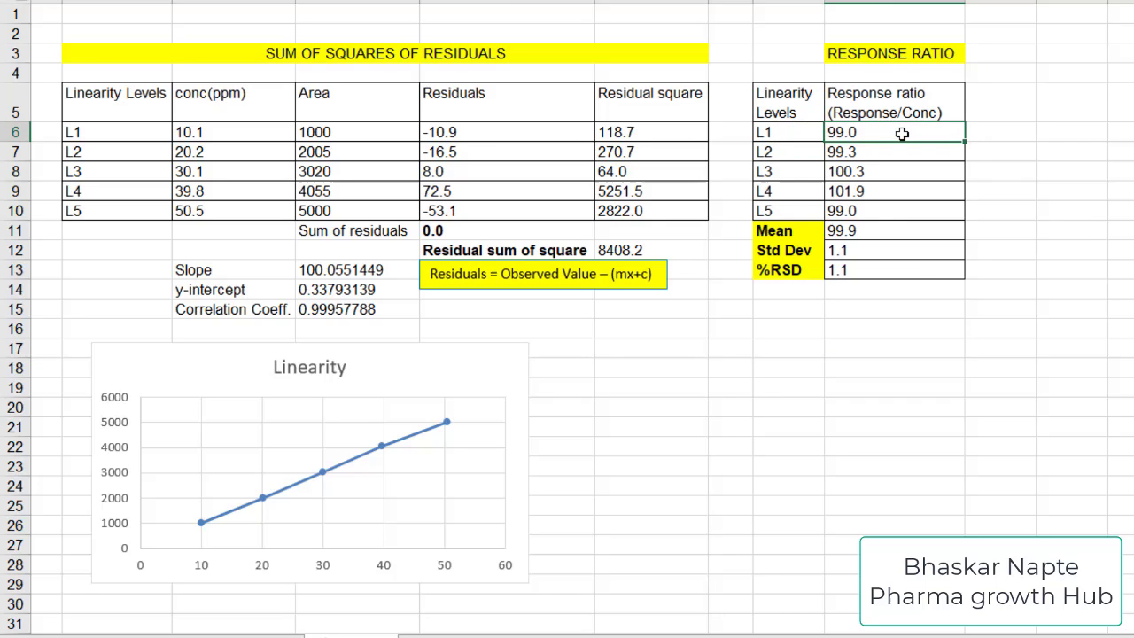
left_click(873, 155)
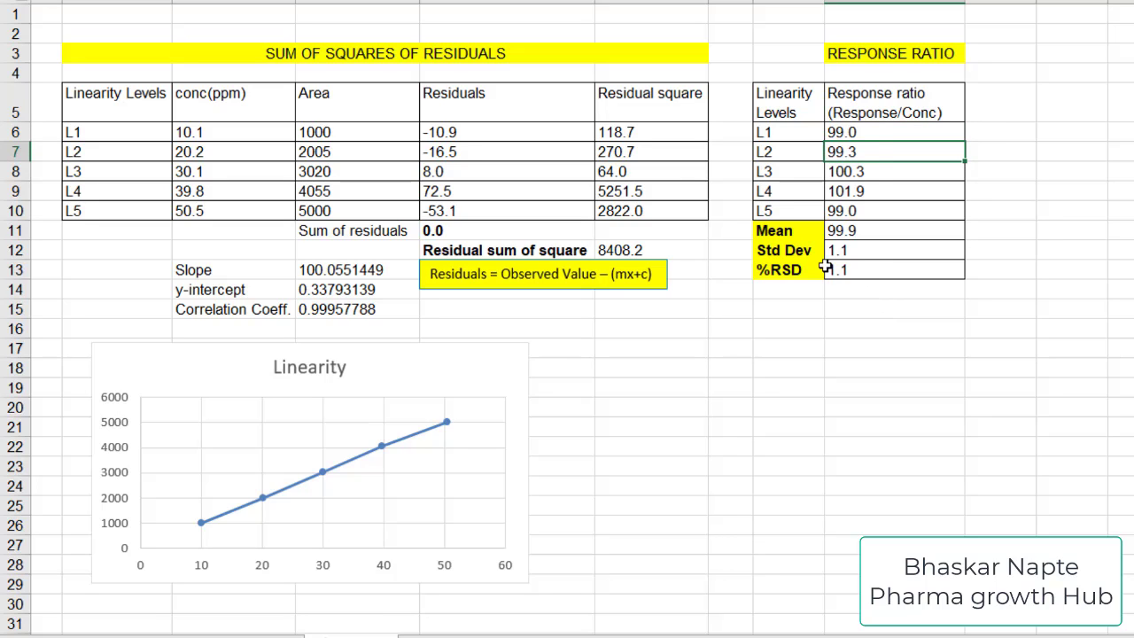
left_click(862, 229)
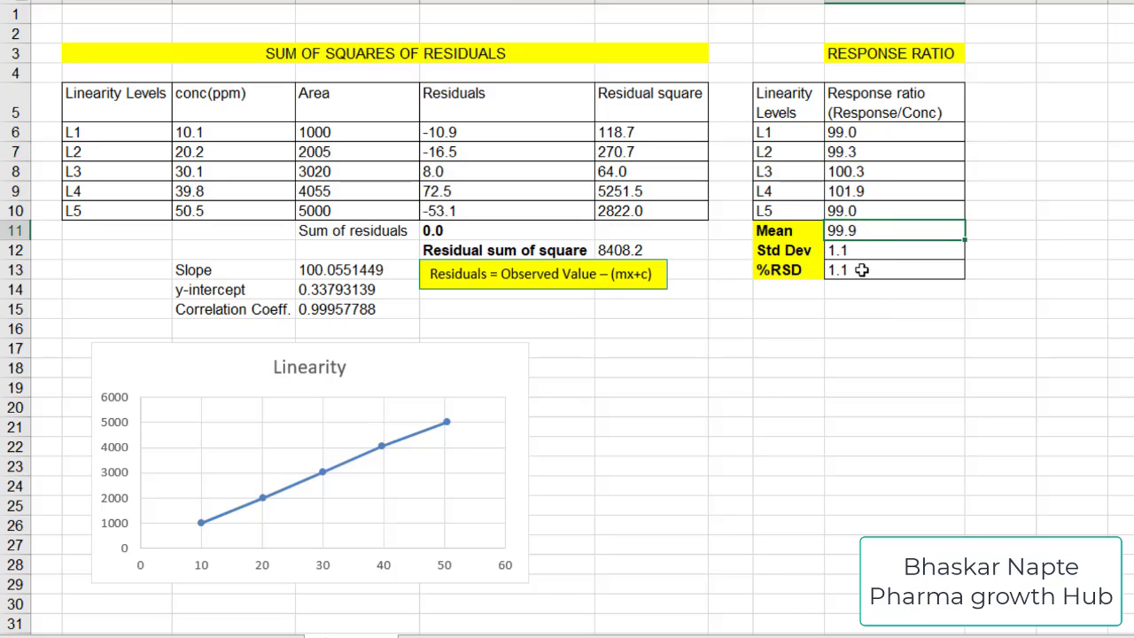
left_click(795, 272)
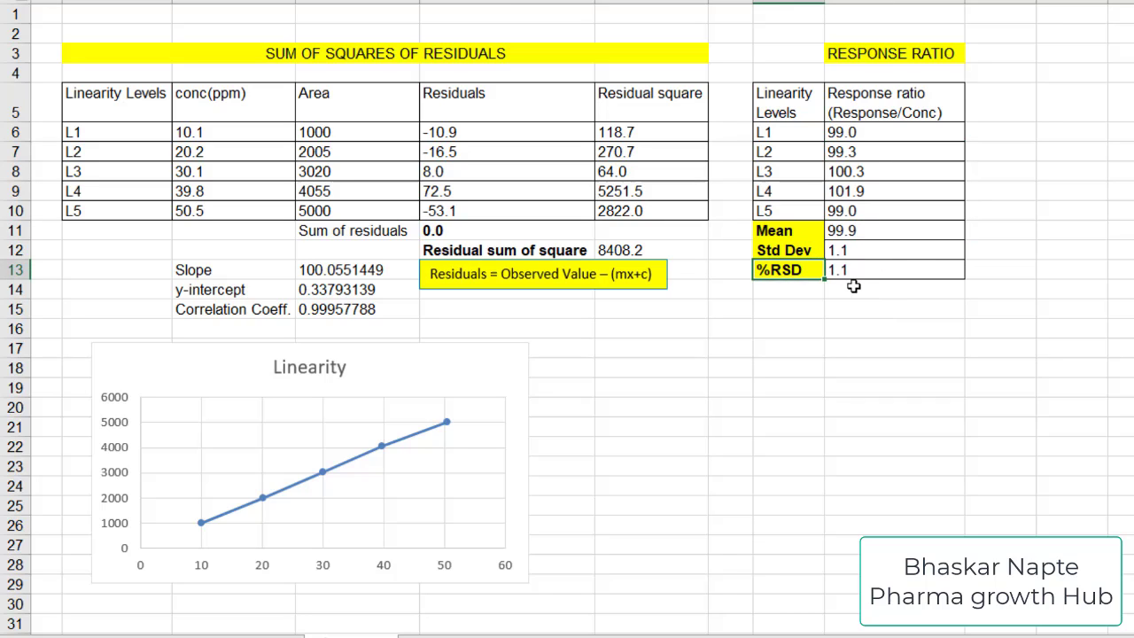
left_click(873, 272)
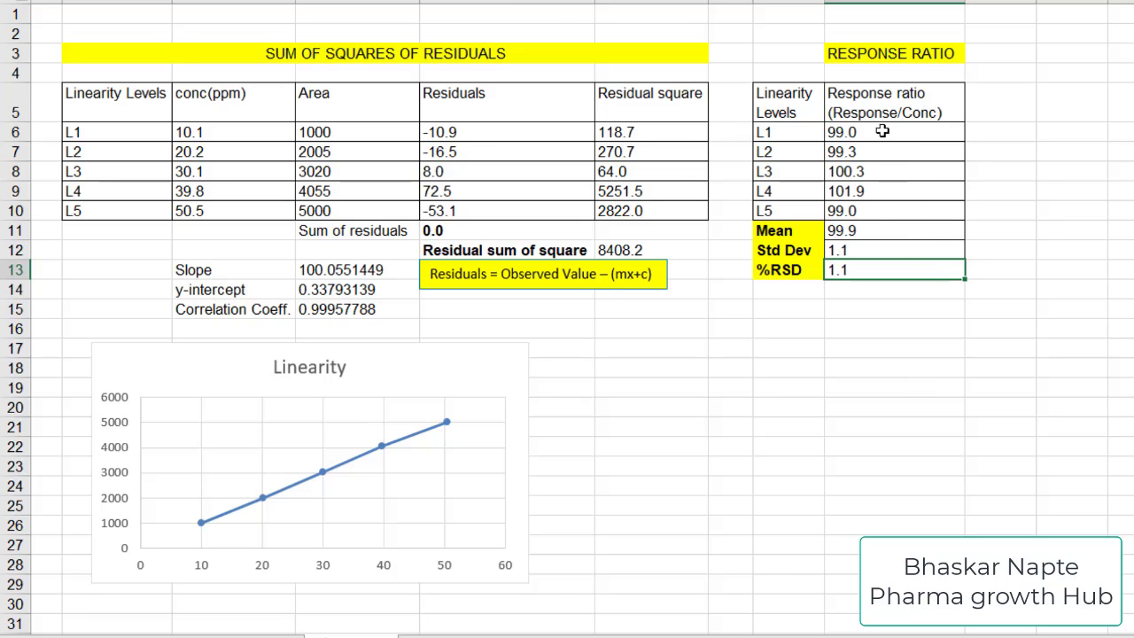
left_click_drag(877, 133, 882, 208)
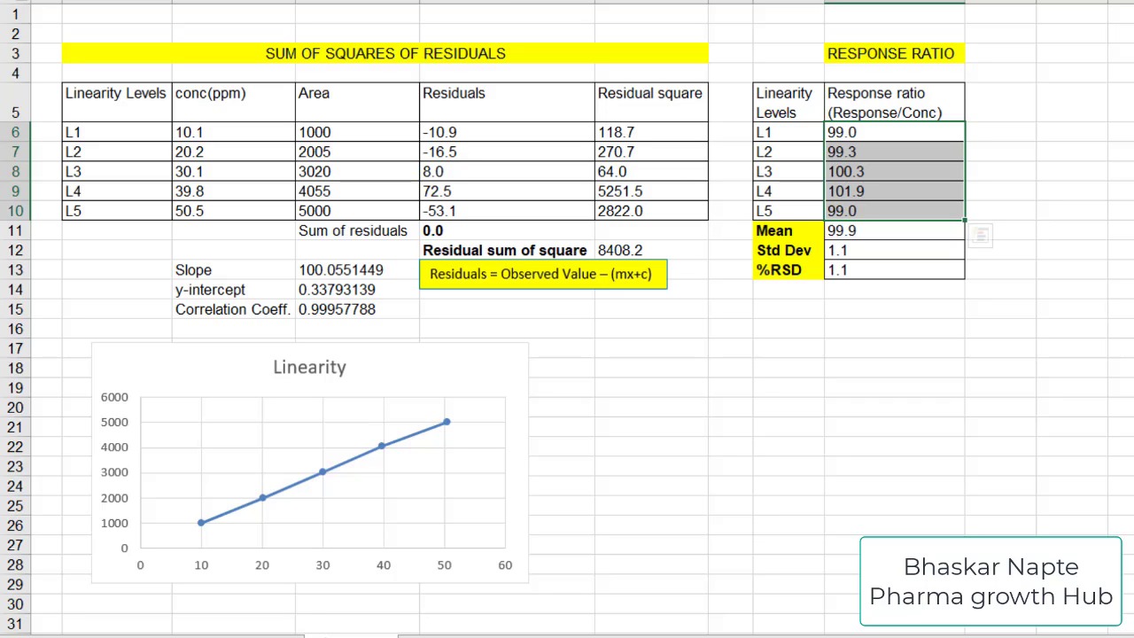
left_click(856, 269)
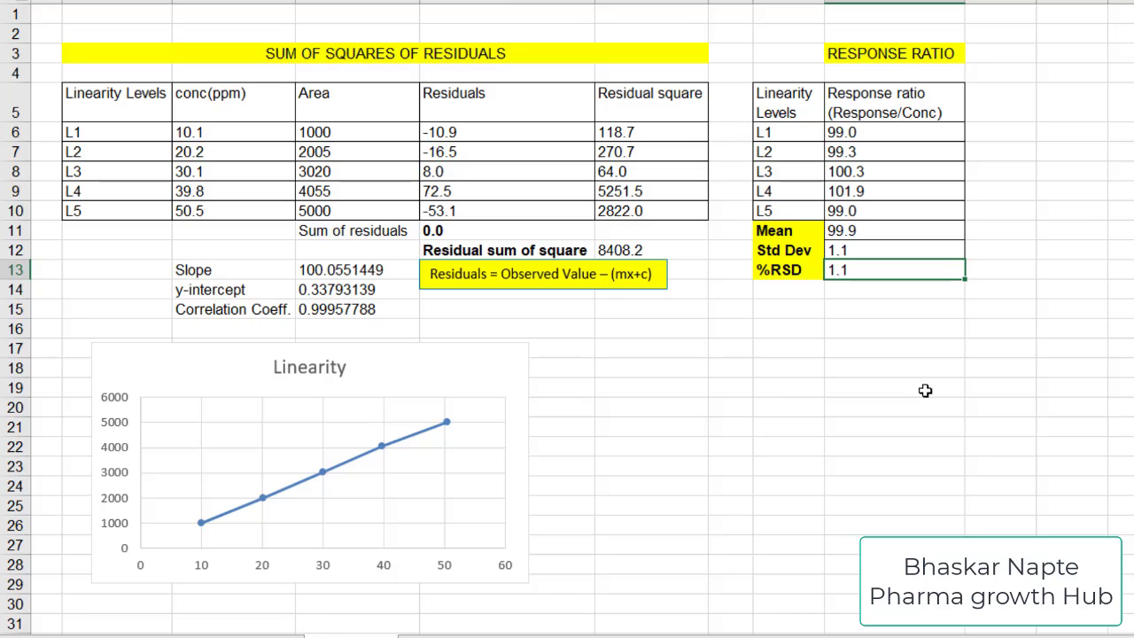
Change the L5 area to 5500.
left_click(333, 208)
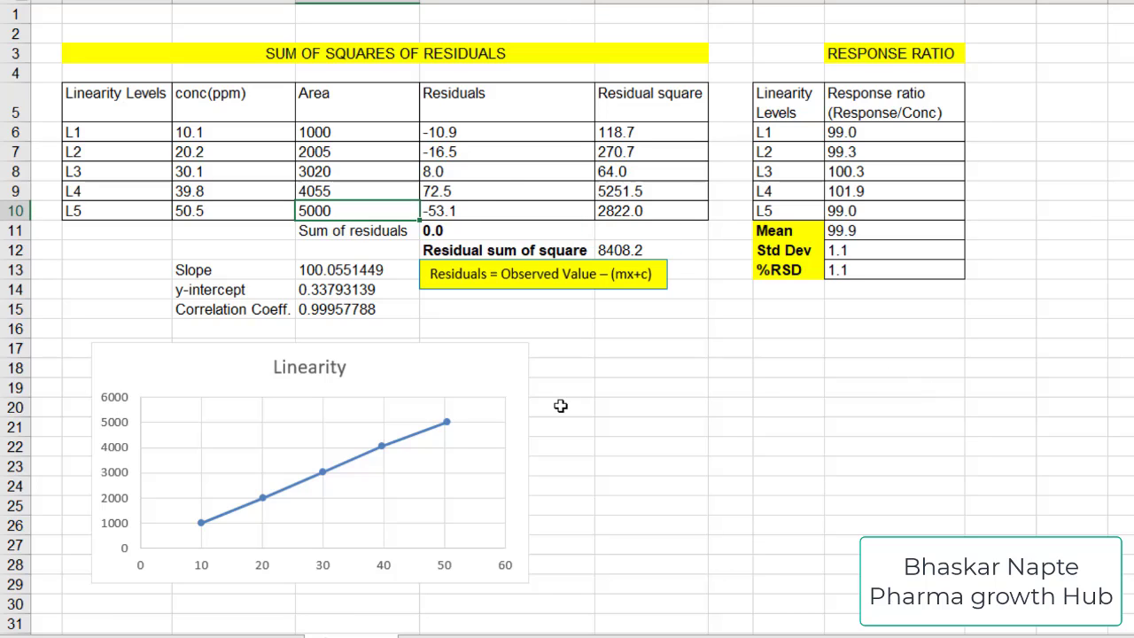
type("5500")
key("Return")
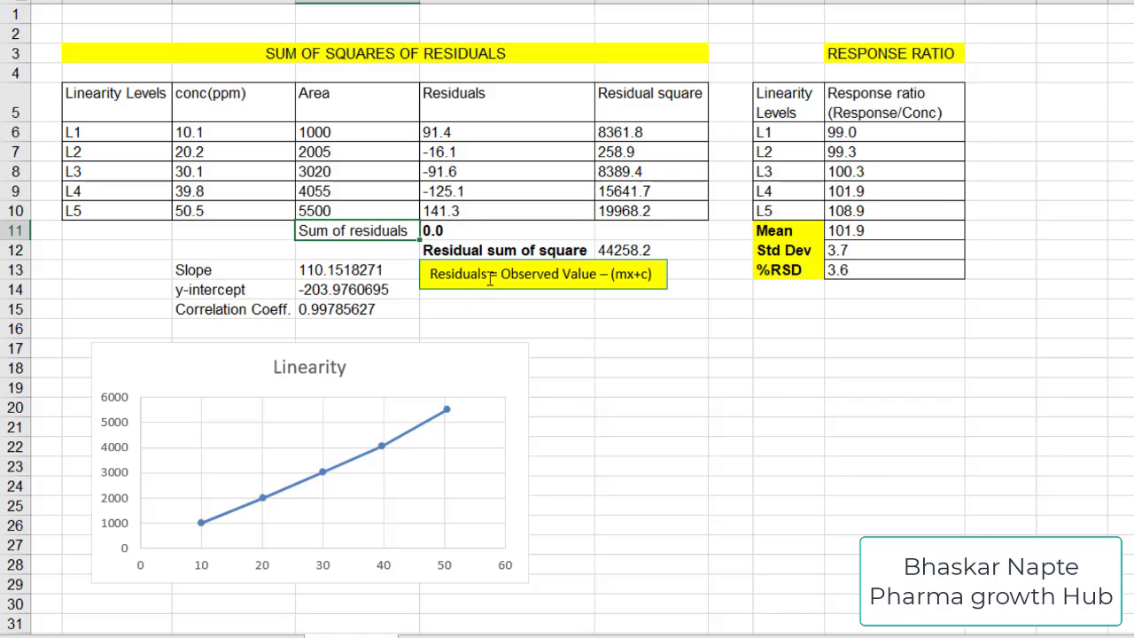
Add the acceptance limit NMT 0.999 beside the correlation coefficient.
left_click(457, 309)
type("N")
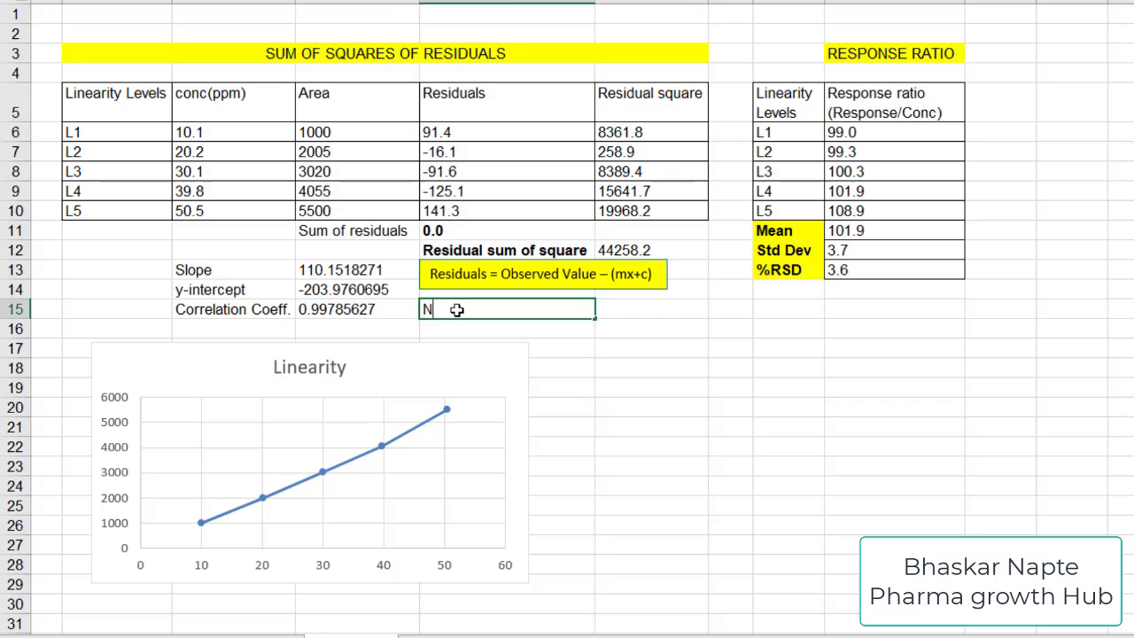
type("MT 0.999")
key("Return")
left_click(383, 309)
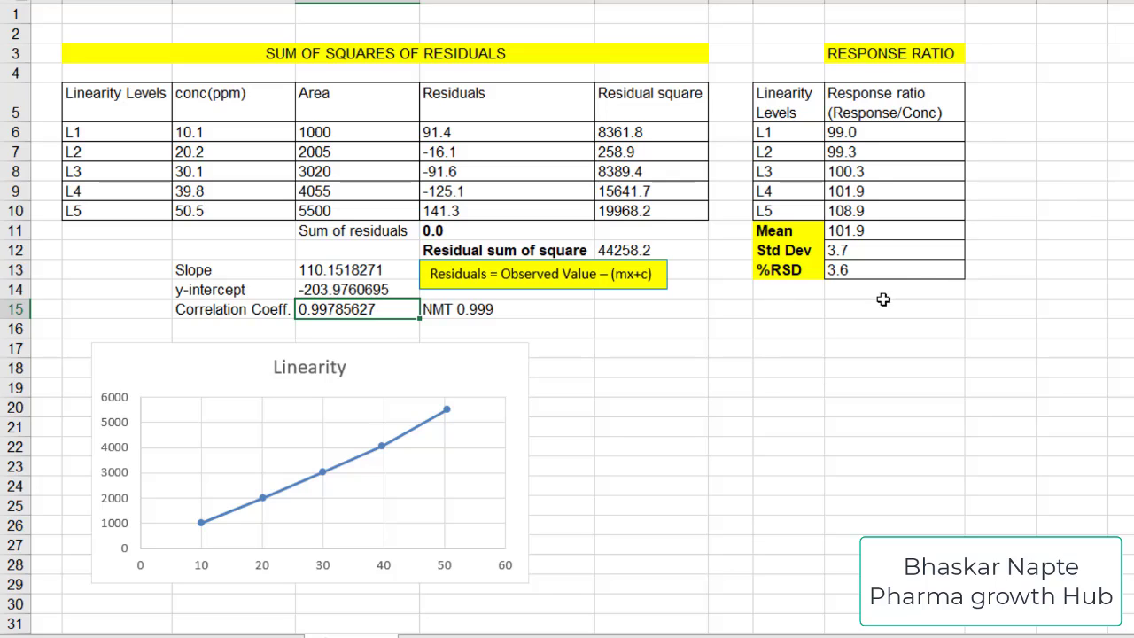
Add a left-aligned NMT 2% limit below the response ratio table's %RSD.
left_click(792, 310)
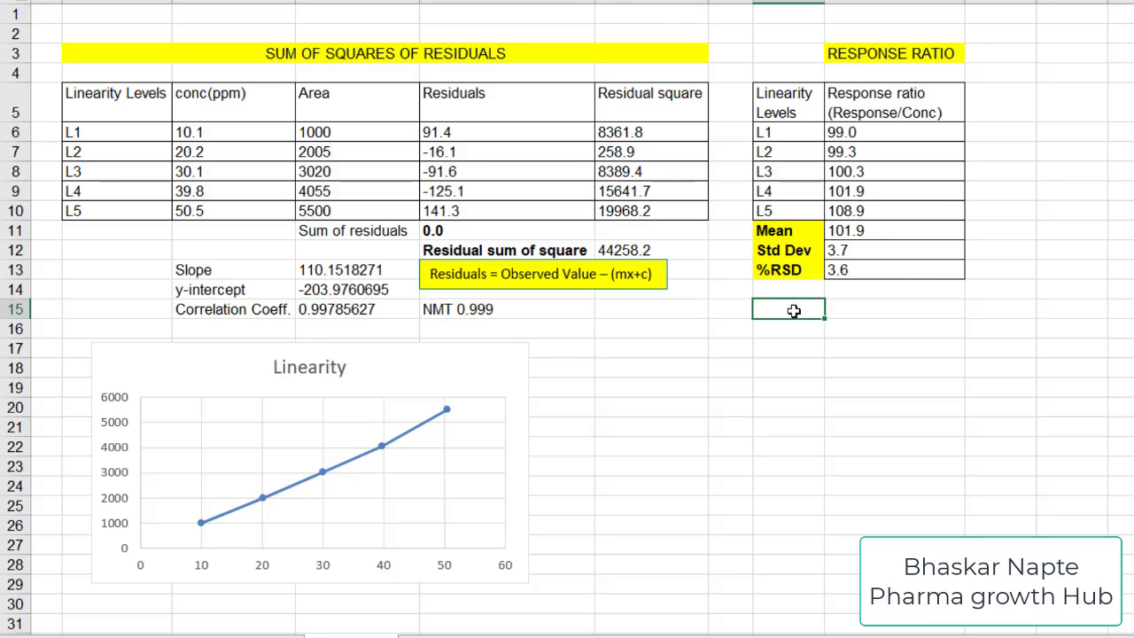
type("NMT")
key("Tab")
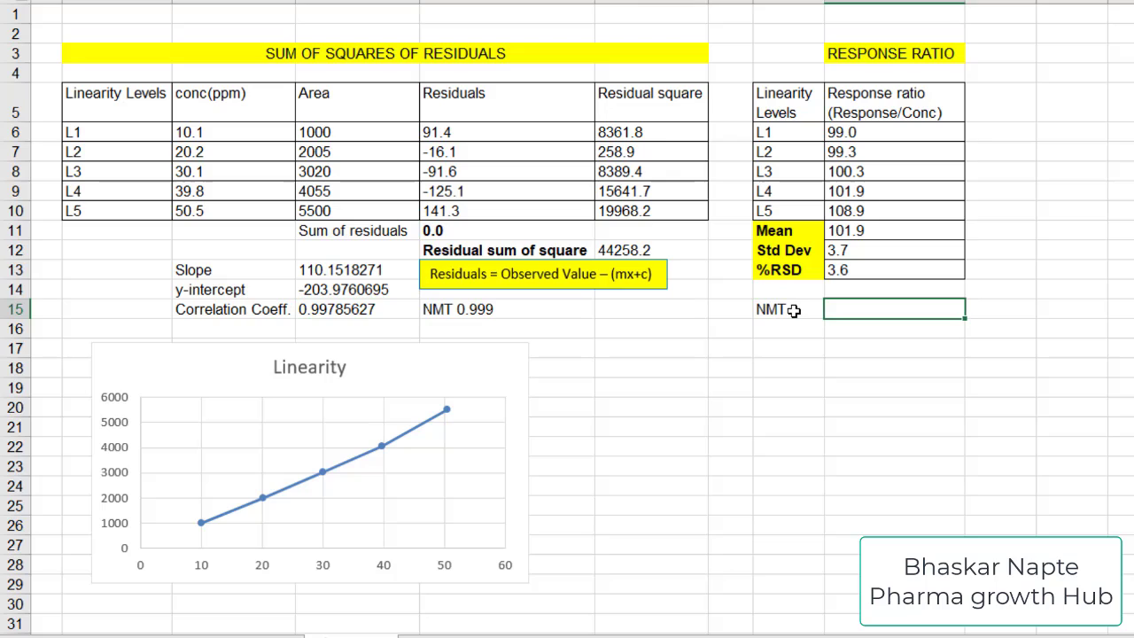
type("2%")
key("Return")
left_click(859, 306)
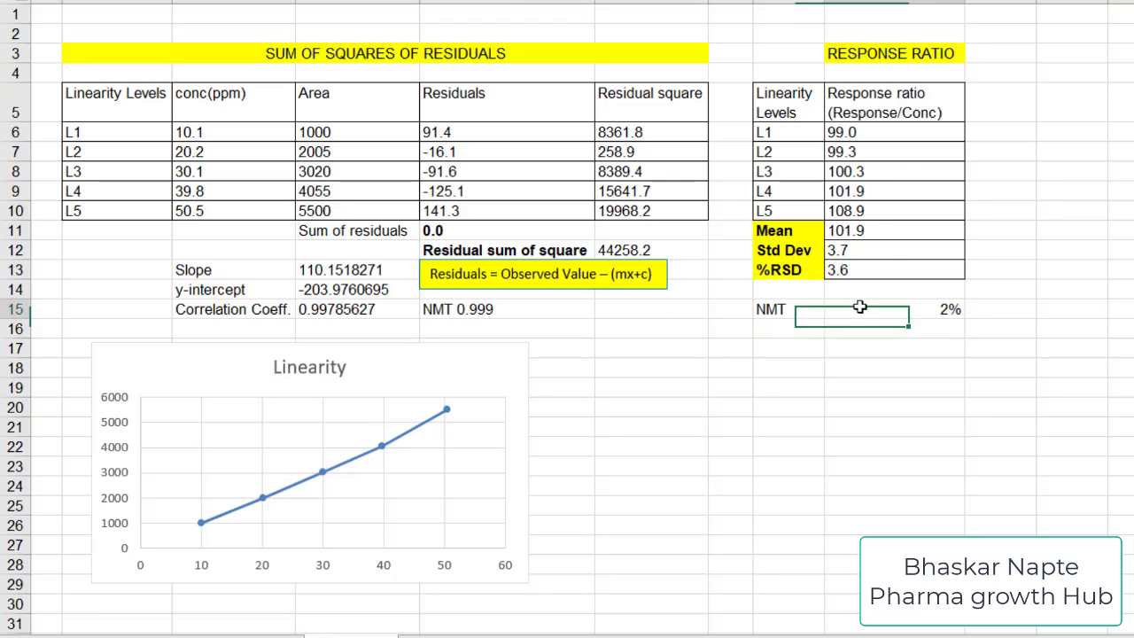
key("alt+h")
key("a")
key("l")
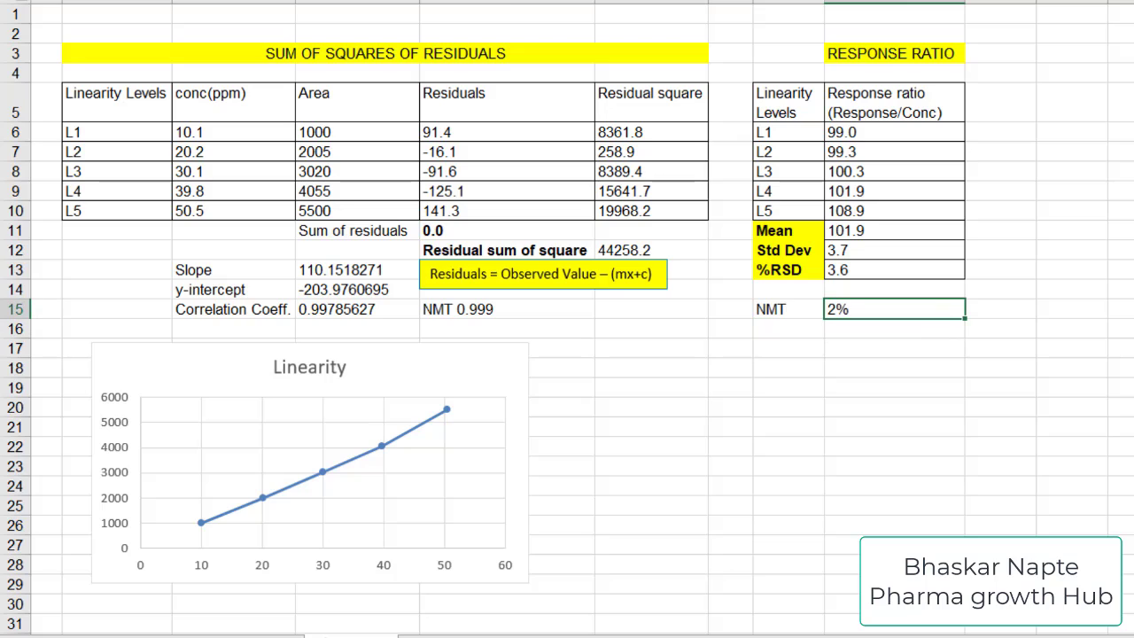
left_click(346, 312)
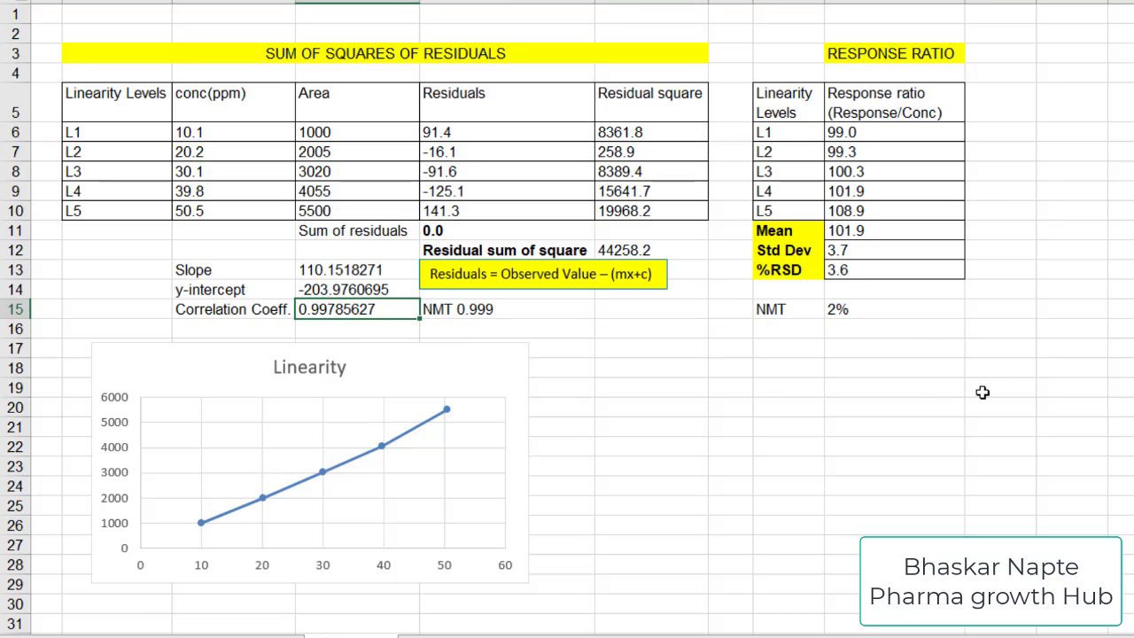
Lower the L5 area to 5400, bringing %RSD down to 2.9.
left_click(856, 271)
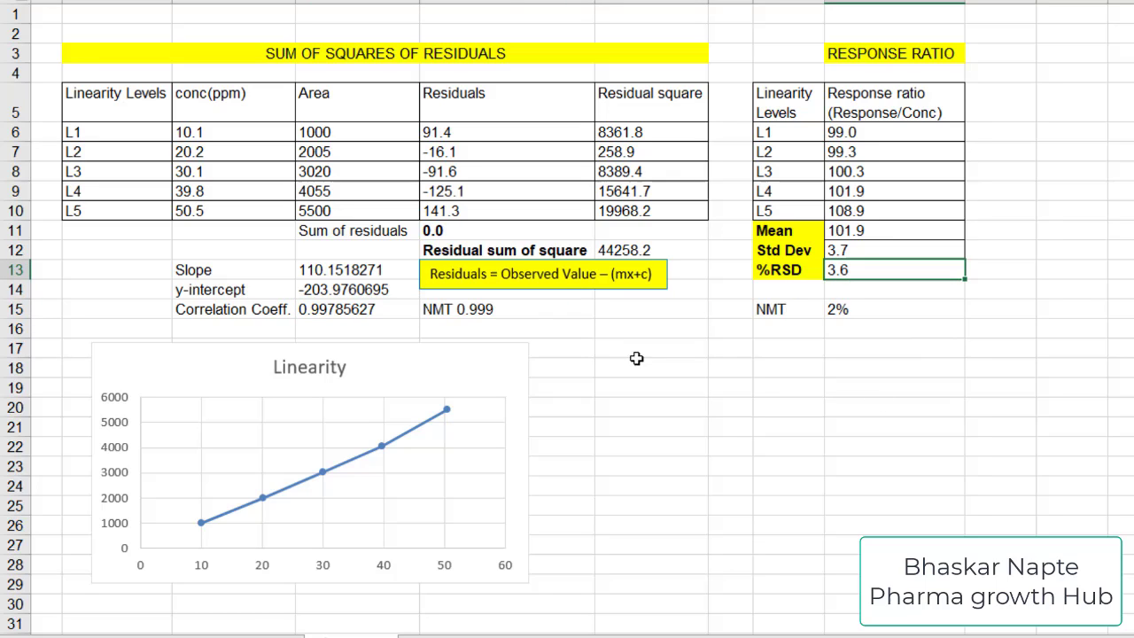
left_click(326, 211)
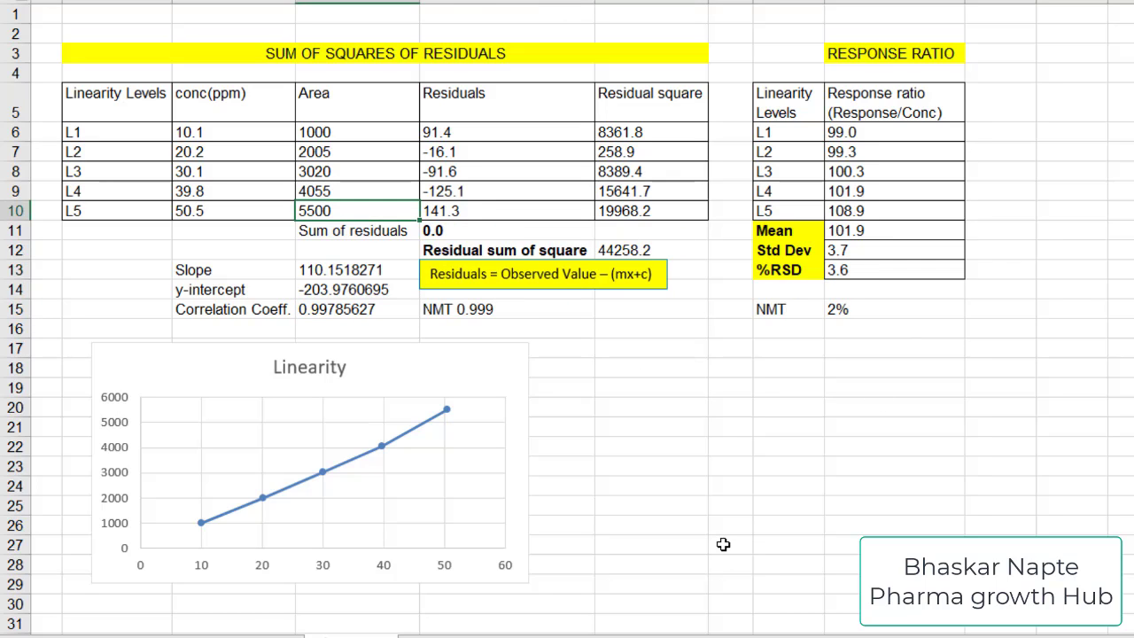
type("5400")
key("Return")
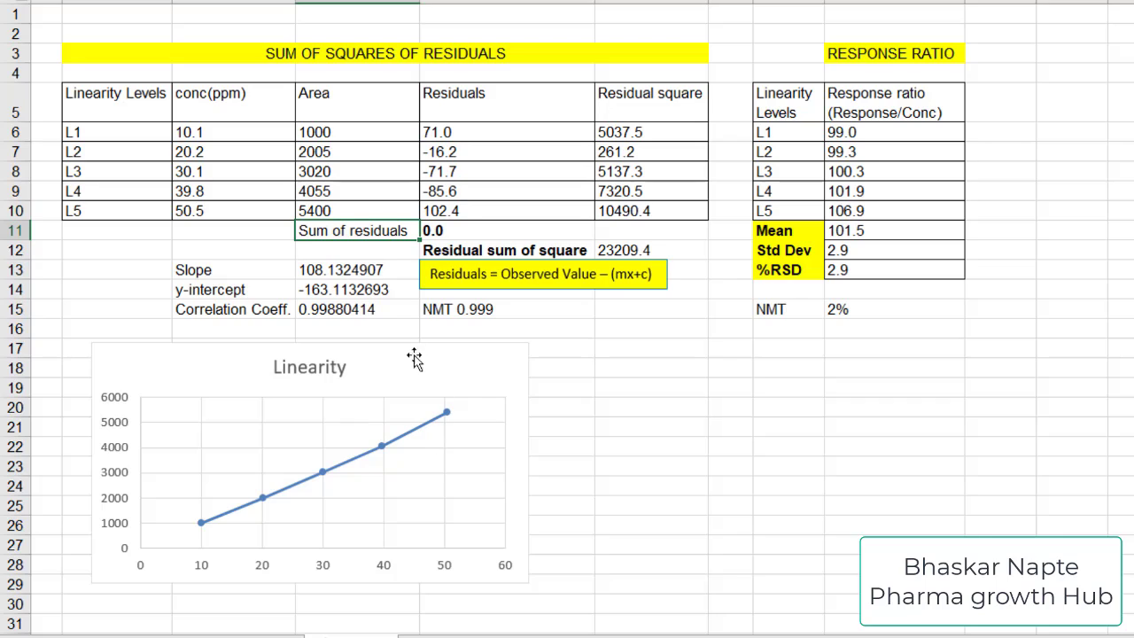
Lower the L5 area further to 5300, giving %RSD 2.2 and correlation coefficient 0.99948727.
left_click(877, 277)
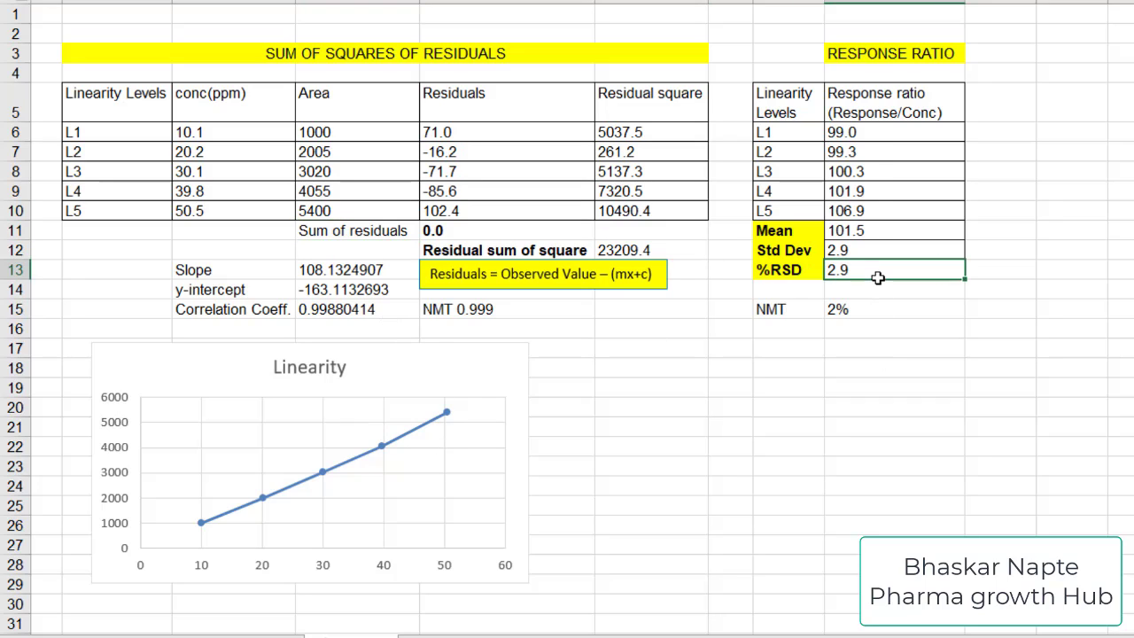
left_click(336, 210)
type("53")
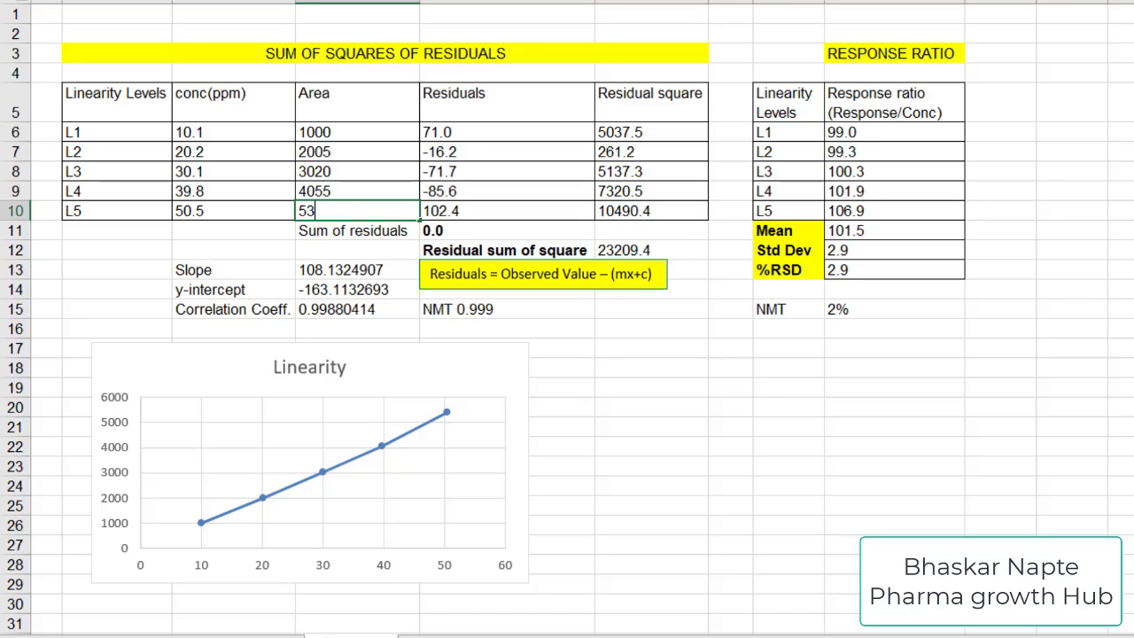
type("00")
key("Return")
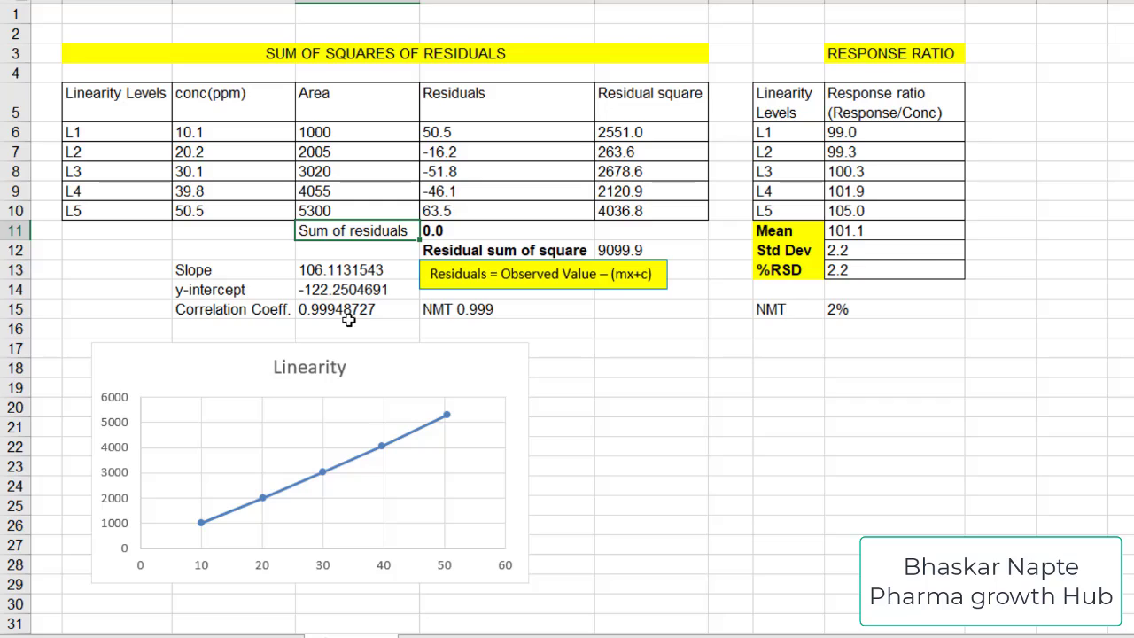
key("Down")
key("Down")
key("Down")
key("Down")
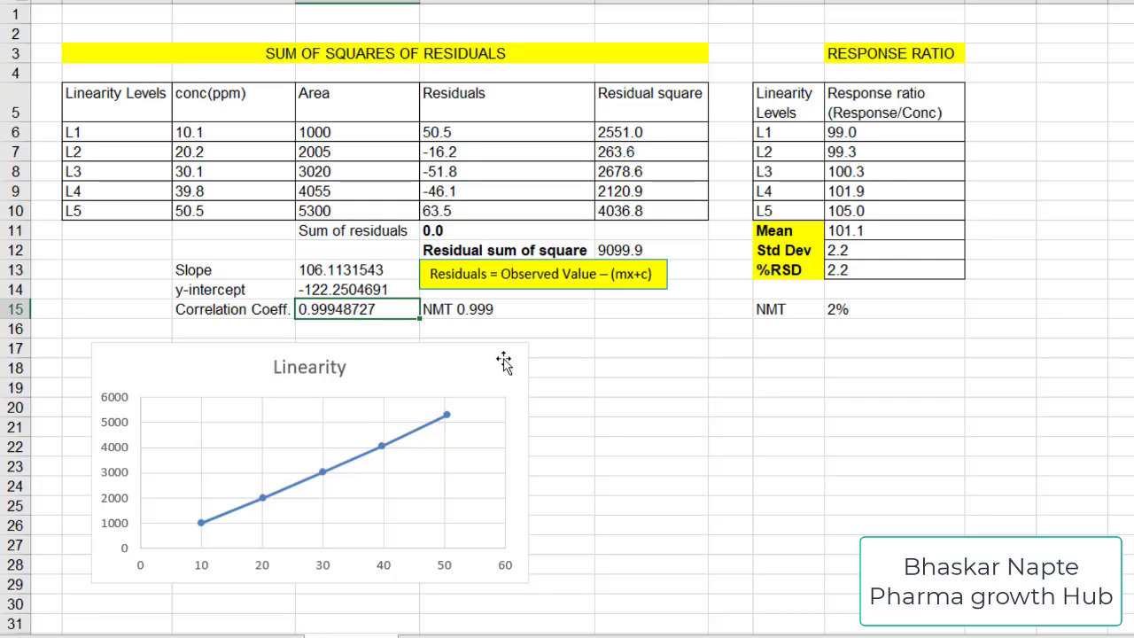
left_click(890, 275)
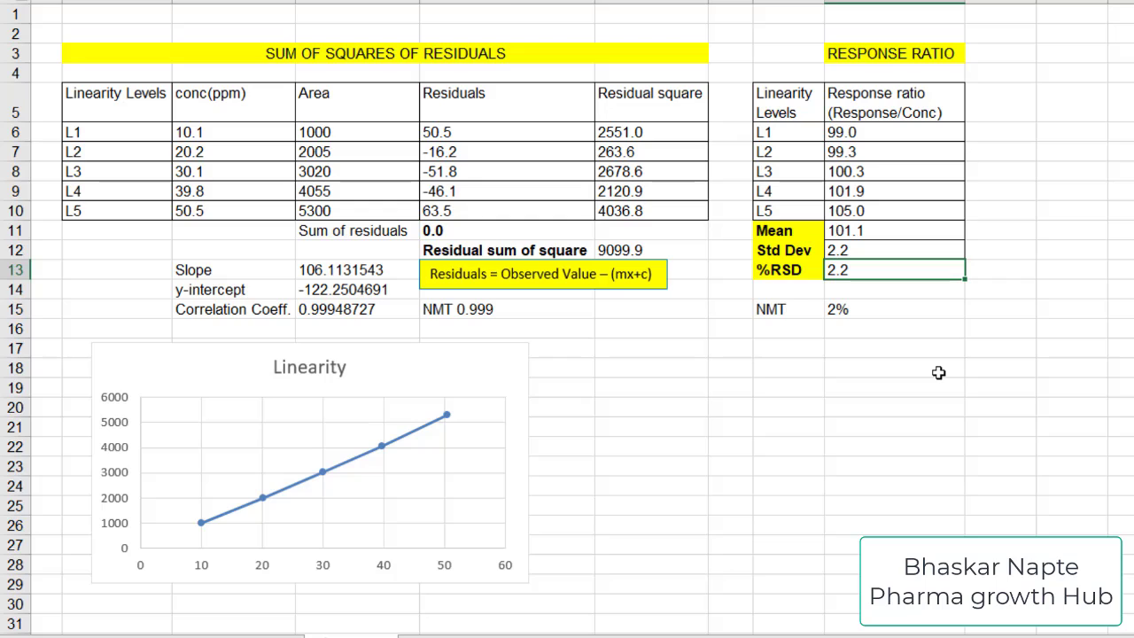
left_click(801, 132)
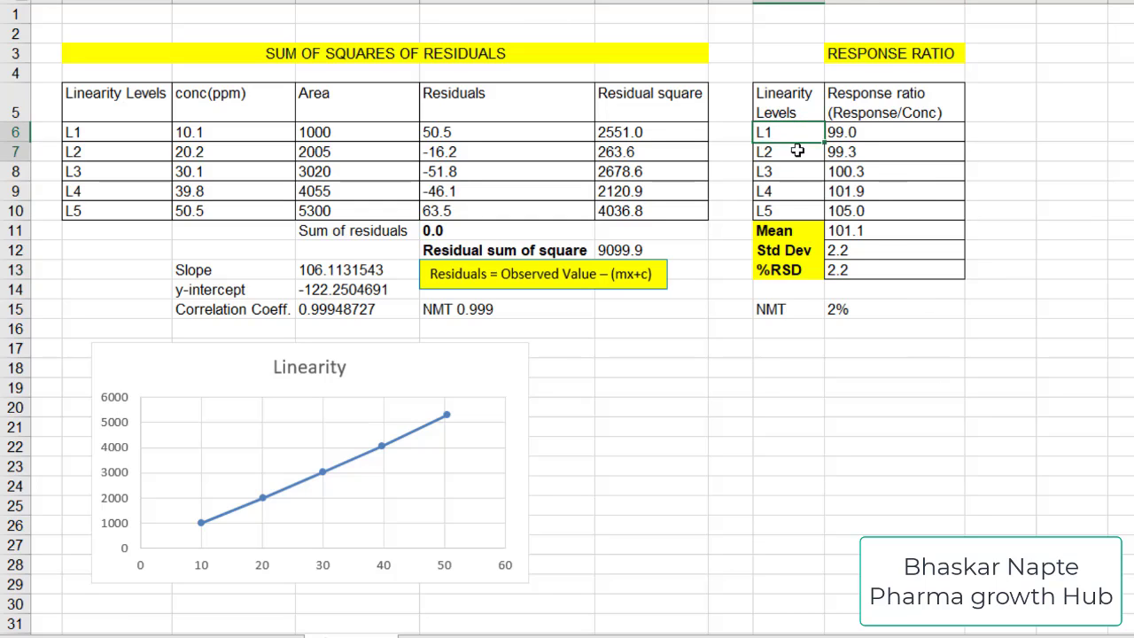
left_click_drag(798, 150, 788, 203)
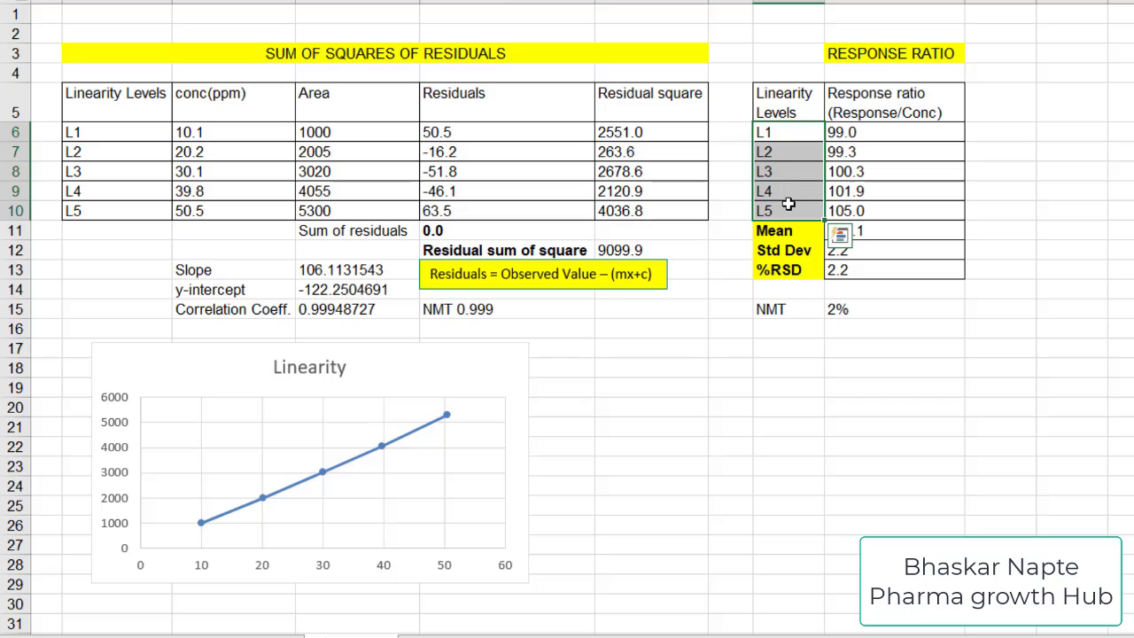
left_click(883, 312)
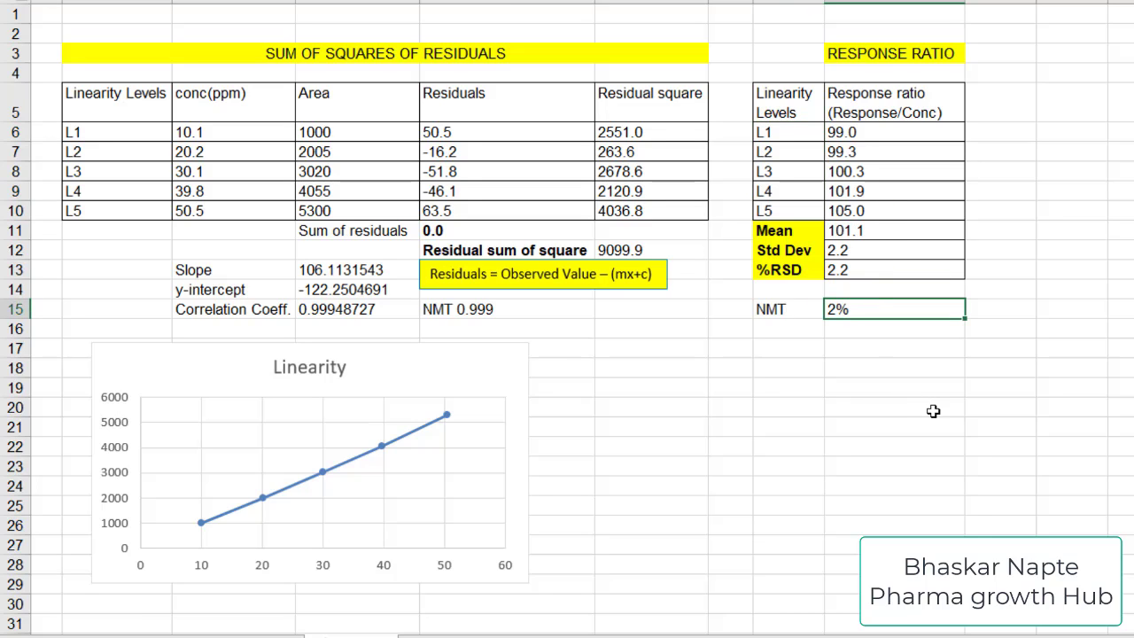